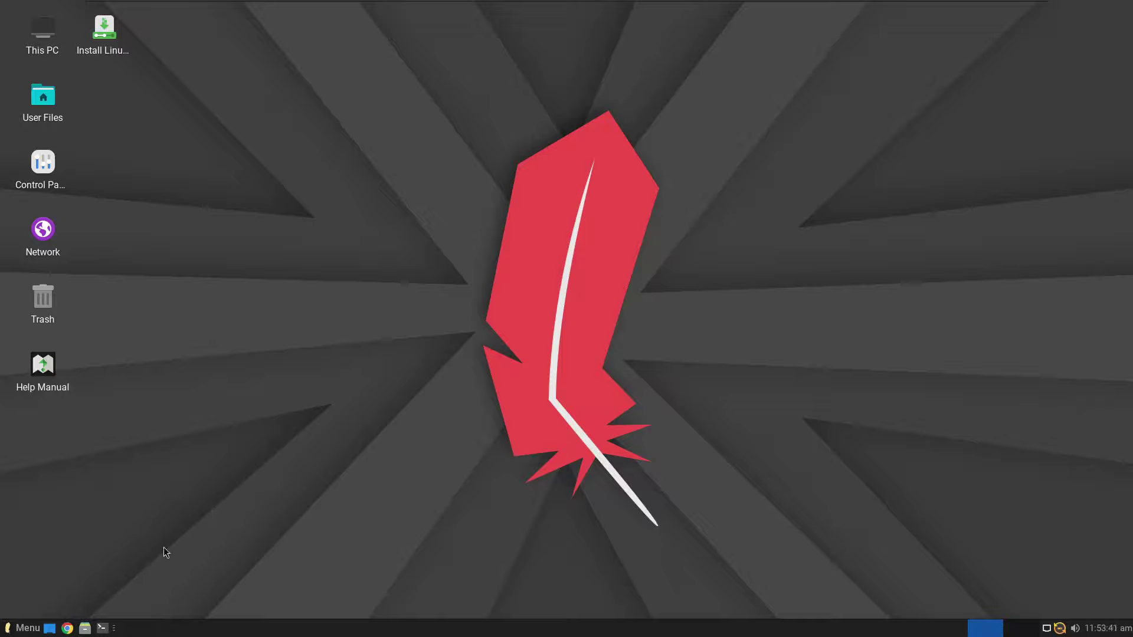
click(28, 628)
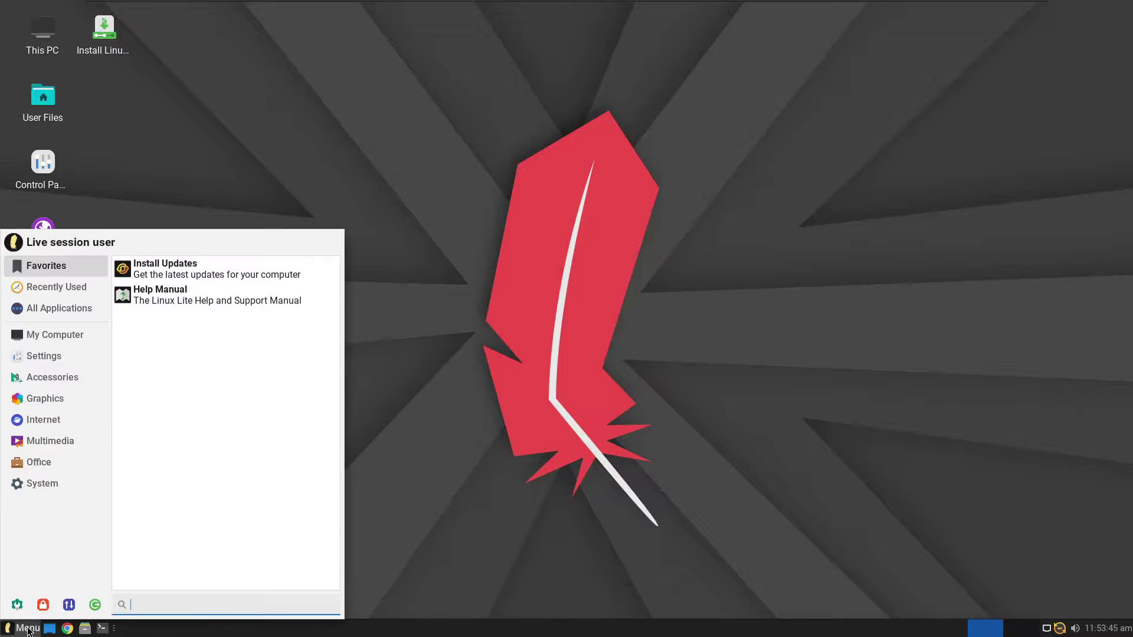
click(27, 629)
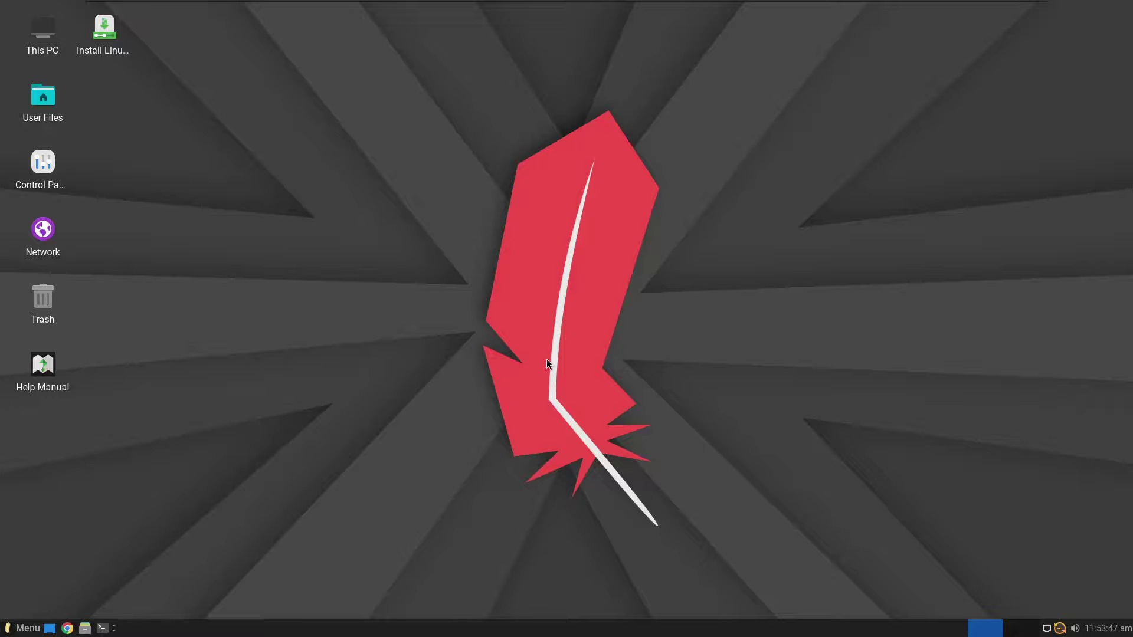
Step: Open the desktop settings and look over the available wallpapers, the menu options and the icon options
right_click(320, 166)
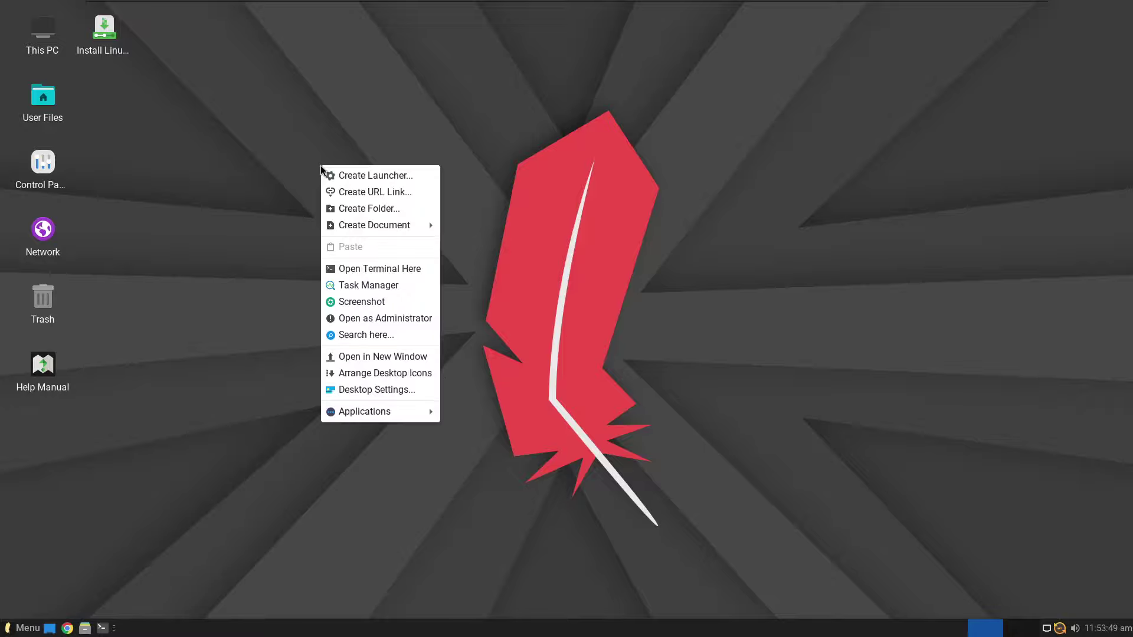
click(354, 391)
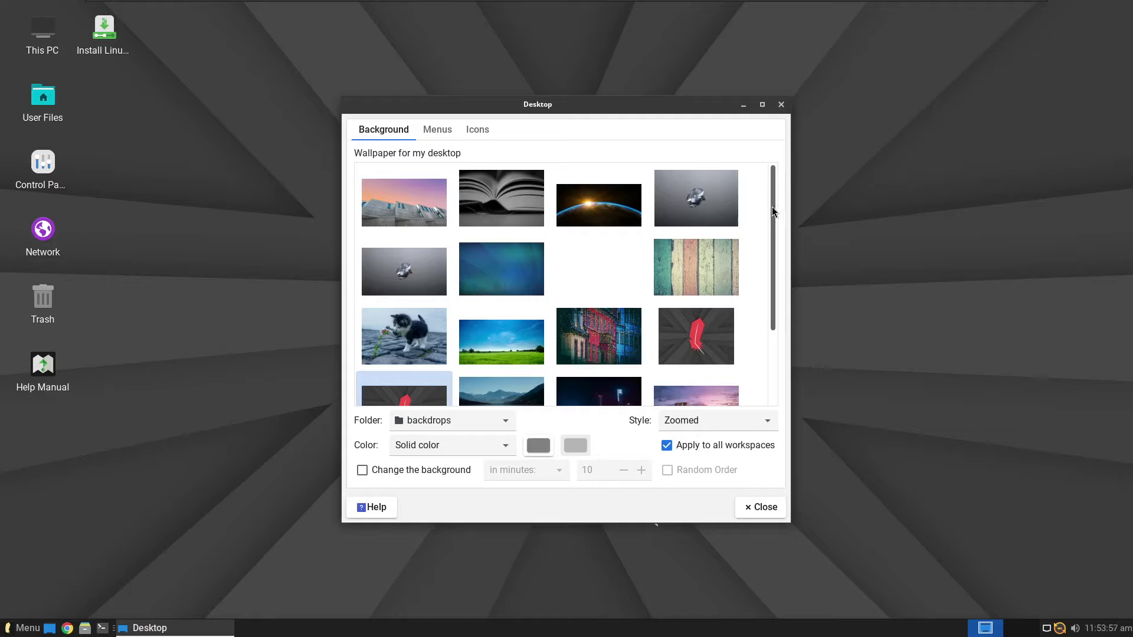
scroll(770, 219, down, 3)
scroll(761, 233, up, 3)
scroll(765, 352, down, 3)
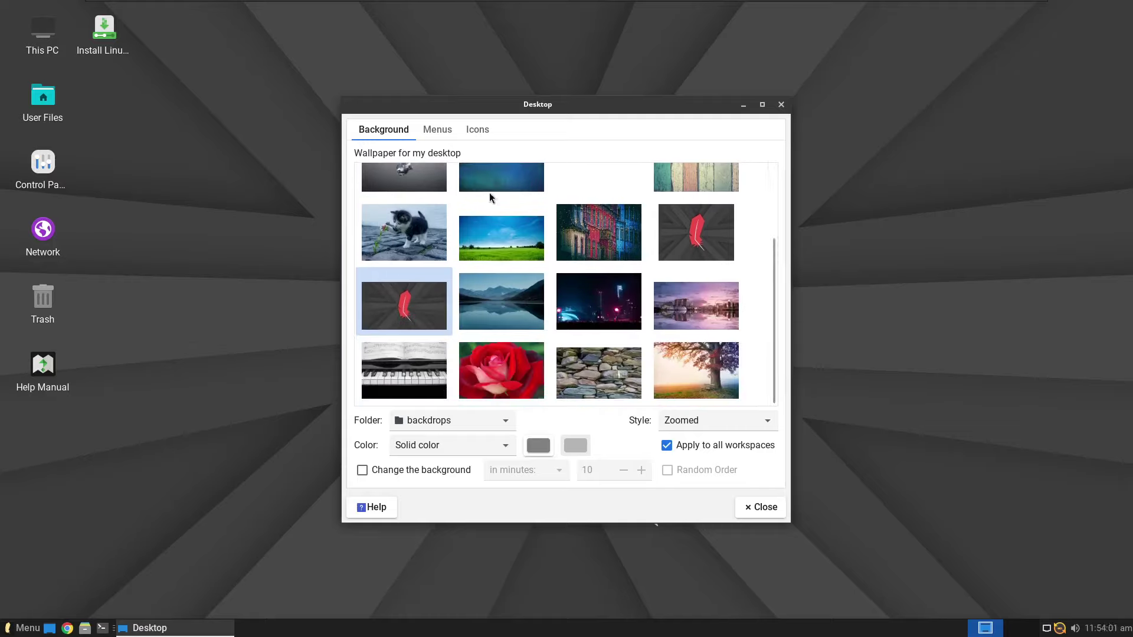
click(438, 134)
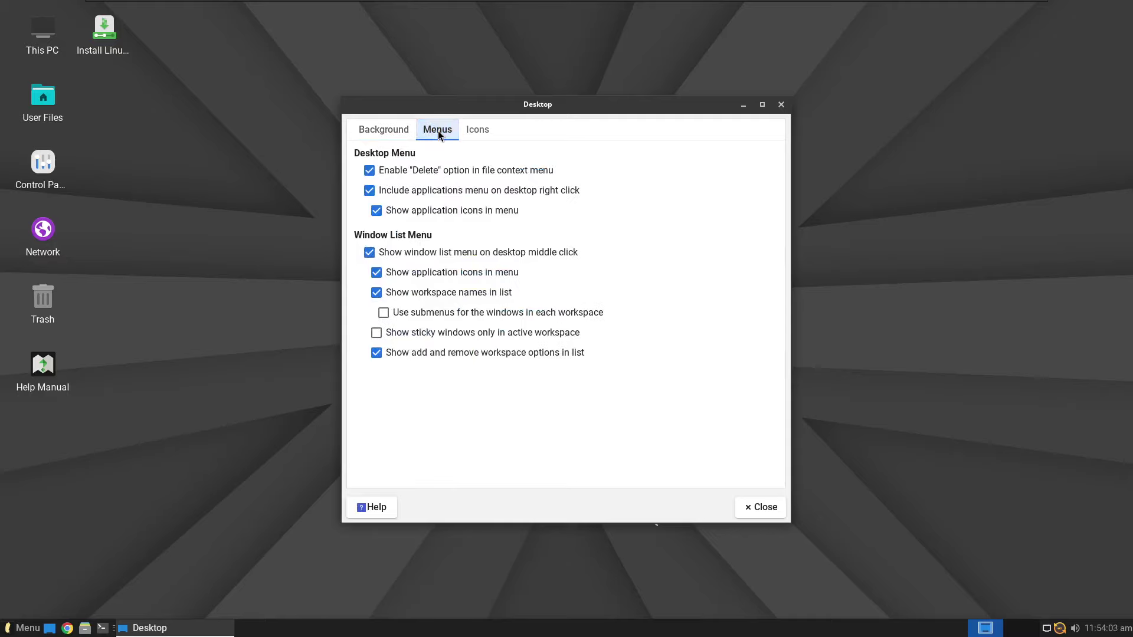
click(469, 133)
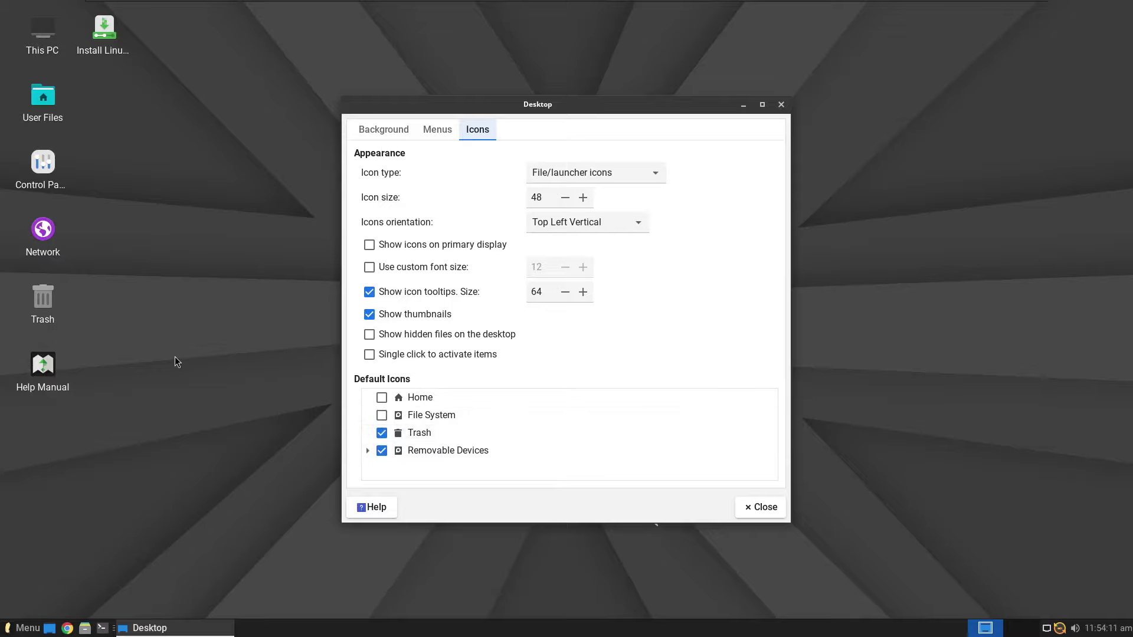
Step: Try hiding the Trash desktop icon and showing the Home icon, restoring each to its original setting
click(382, 433)
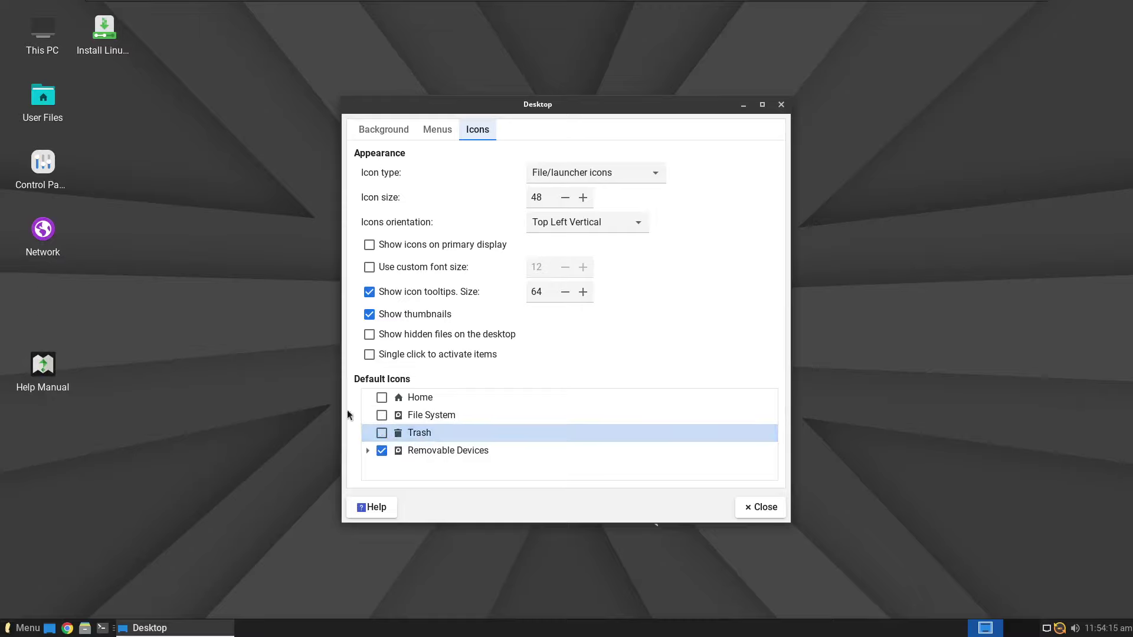
click(380, 434)
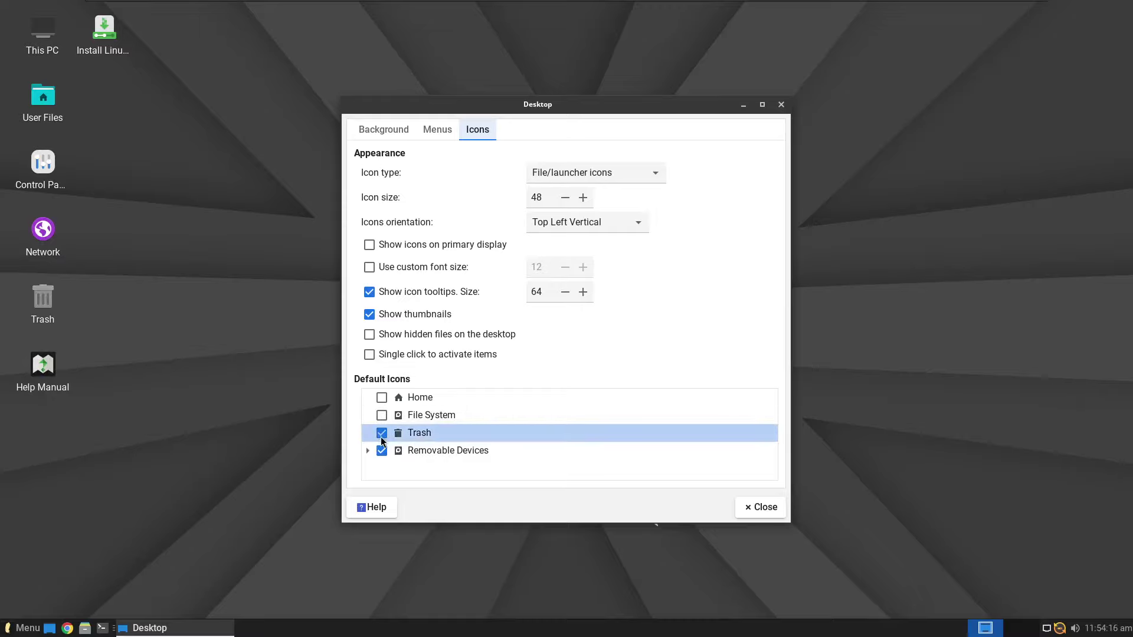
click(381, 397)
click(382, 397)
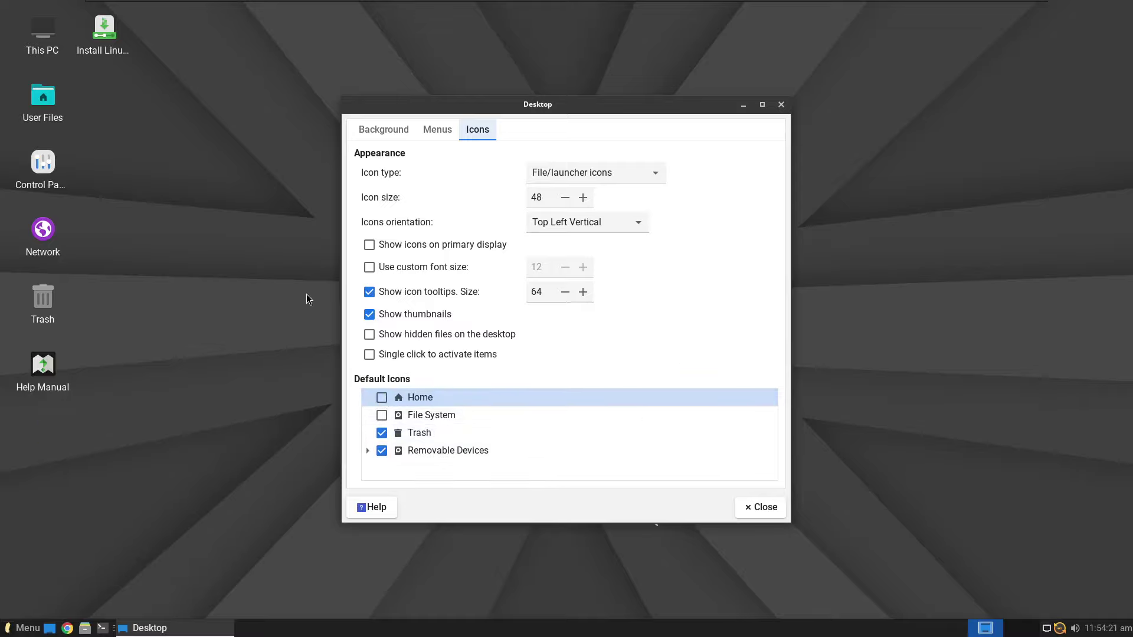
Step: Return to the wallpaper settings and close the desktop settings without changing the background
click(370, 129)
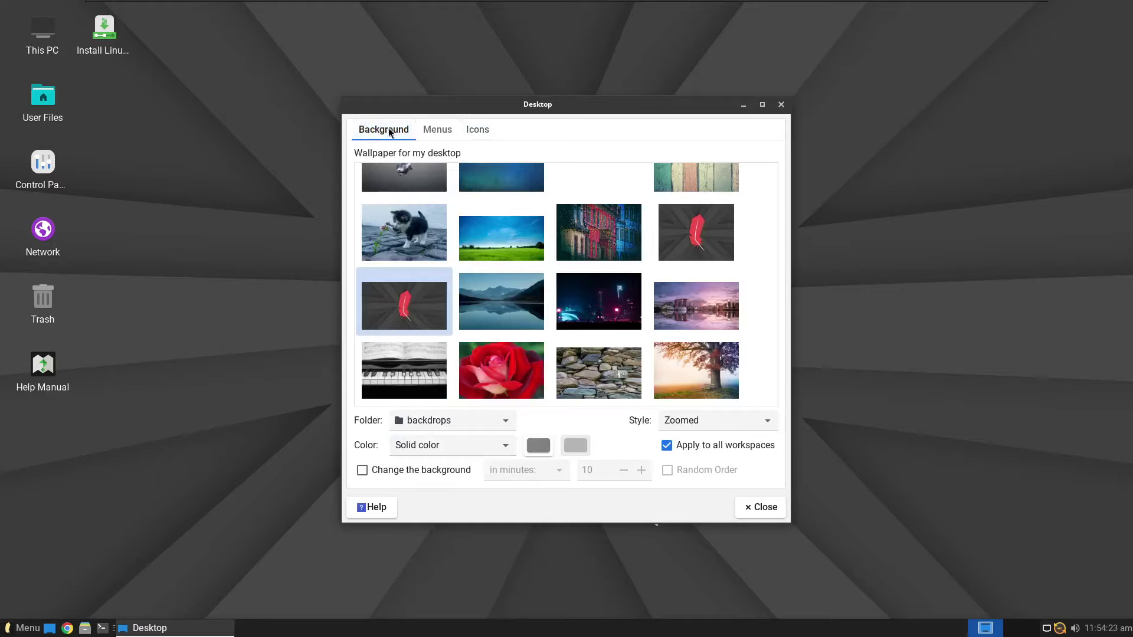
click(780, 106)
right_click(426, 115)
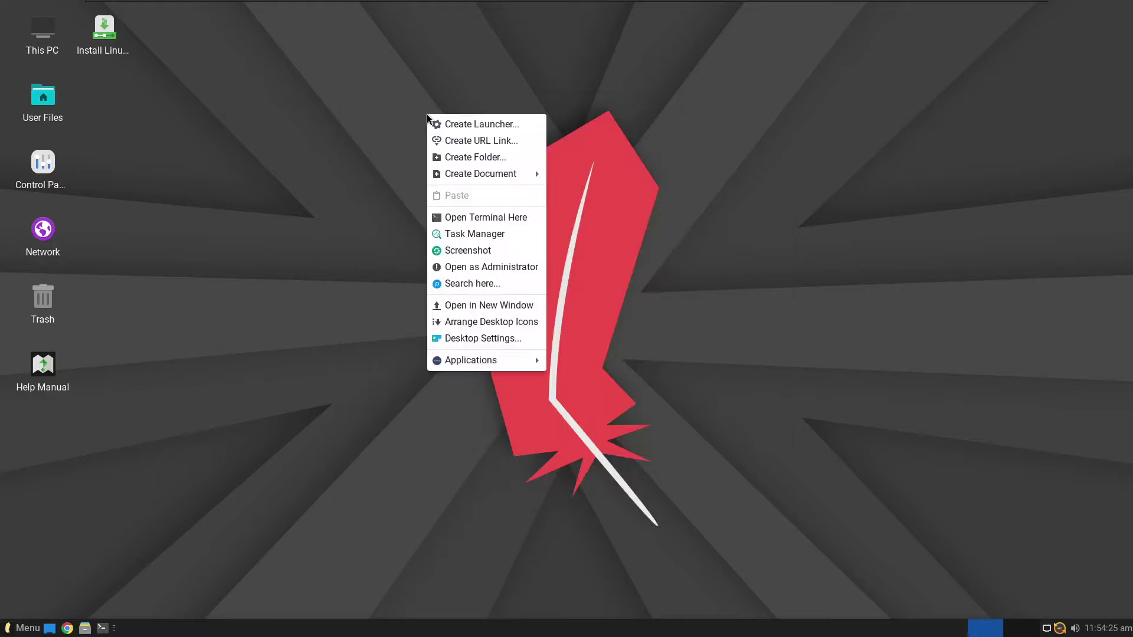
click(371, 165)
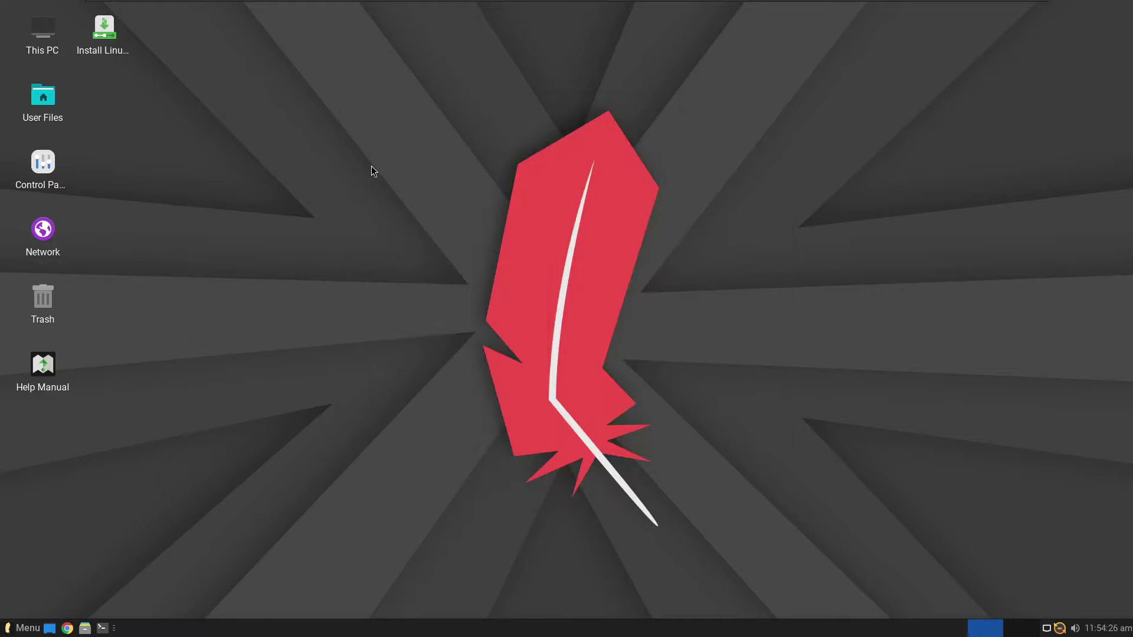
Step: Open a terminal in the Desktop folder, moving its window away from the screen corner before closing it
right_click(311, 203)
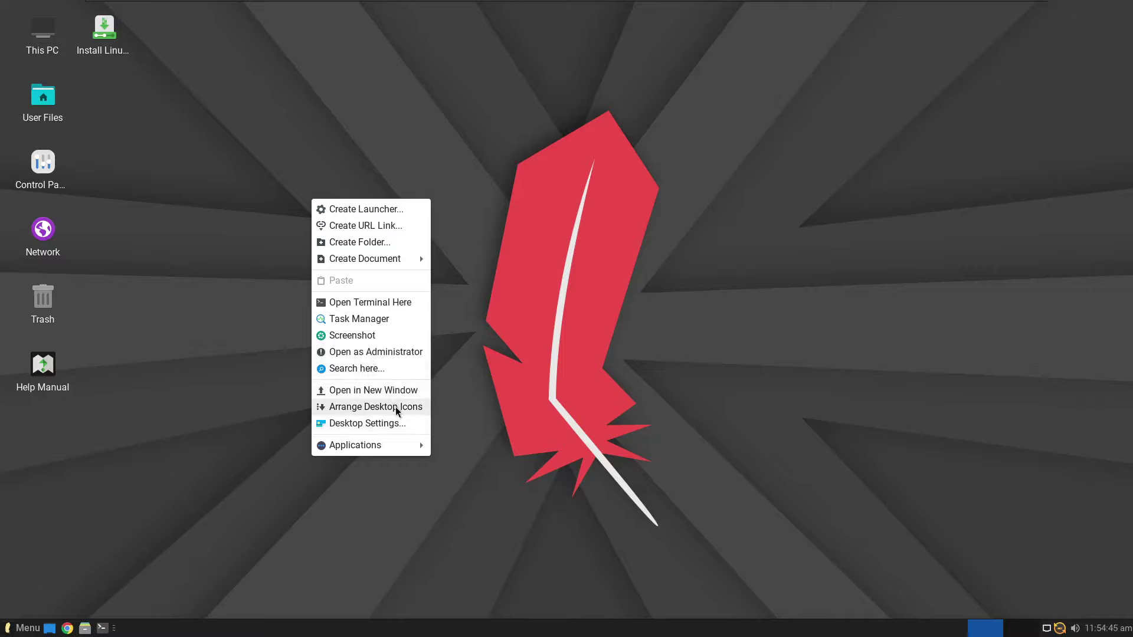
mouse_move(373, 446)
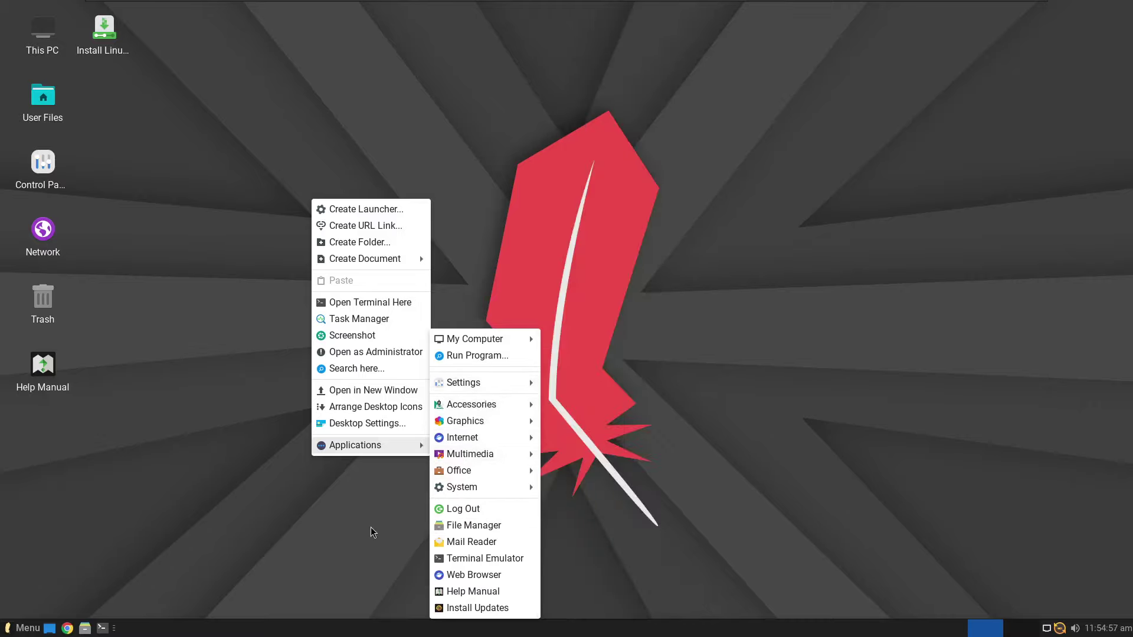
click(336, 303)
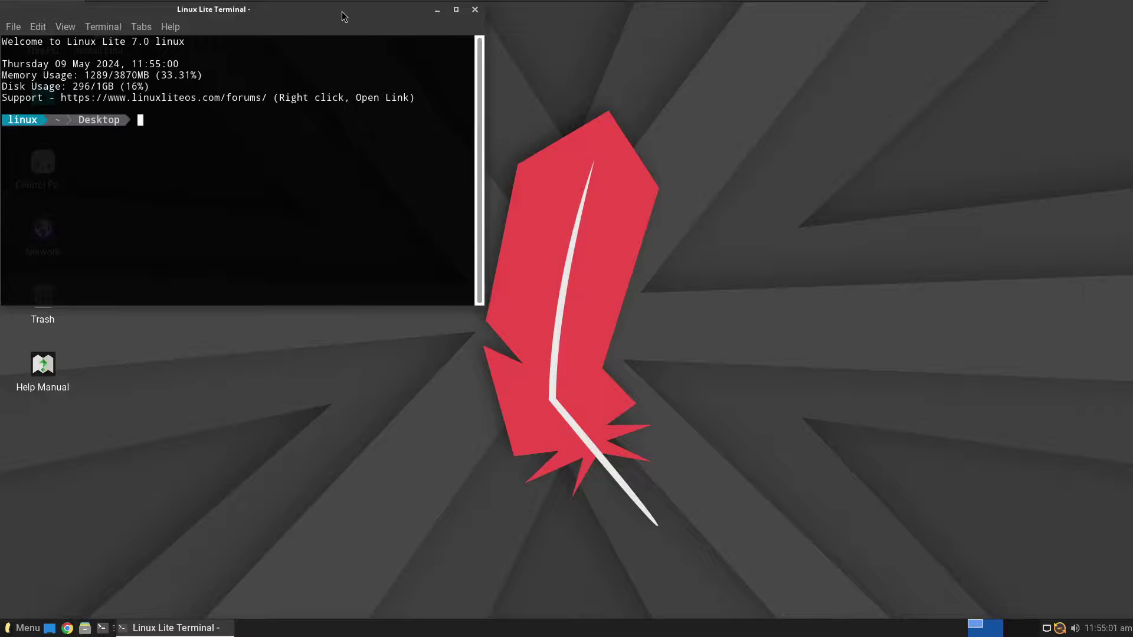
drag(344, 15, 496, 119)
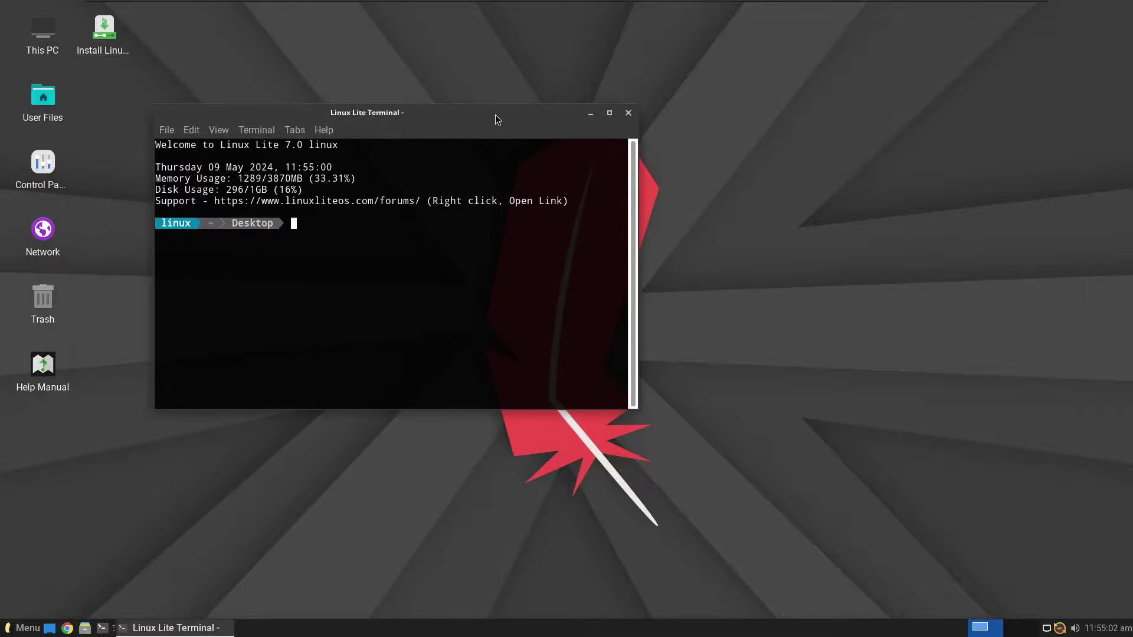
click(627, 114)
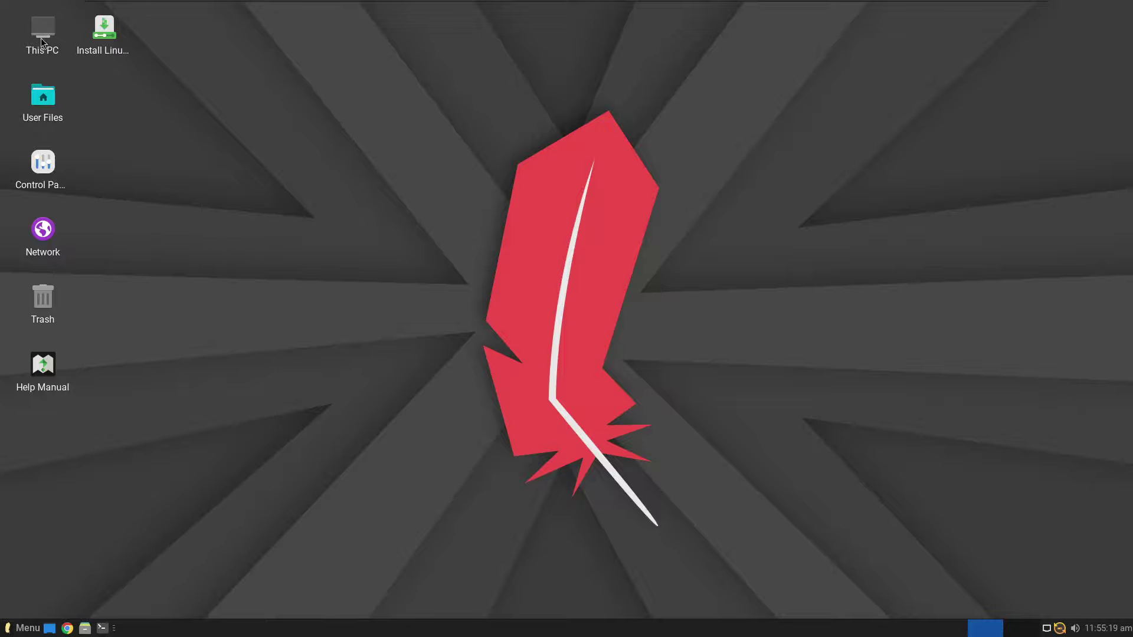
Step: View the home folder's contents in the file manager, repositioning its window before closing it
double_click(44, 96)
drag(674, 151, 479, 88)
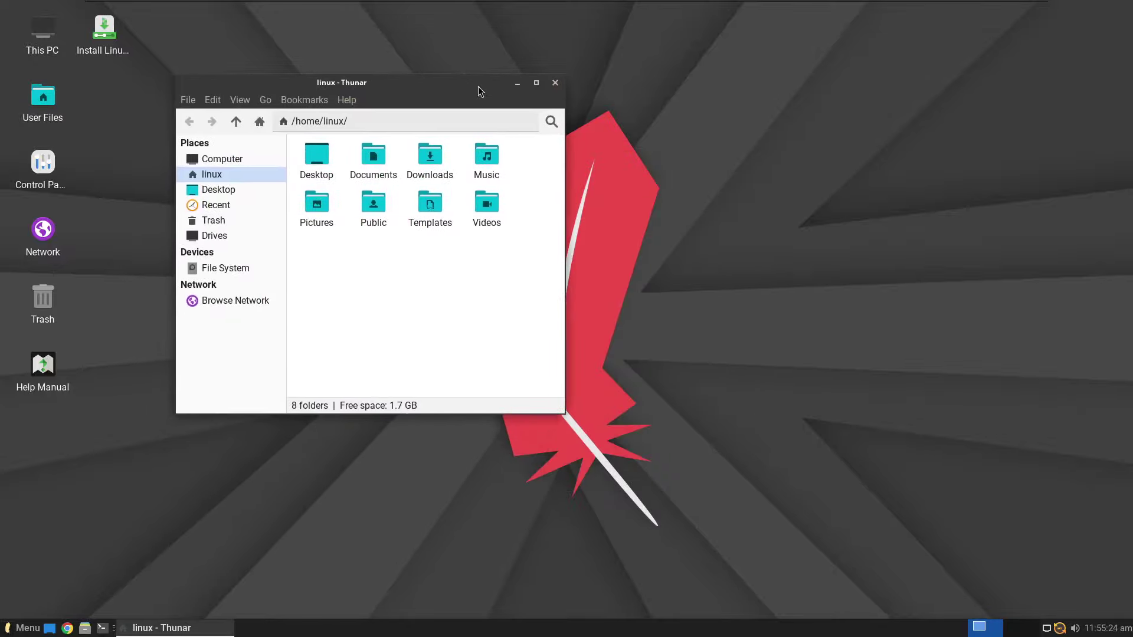
click(555, 83)
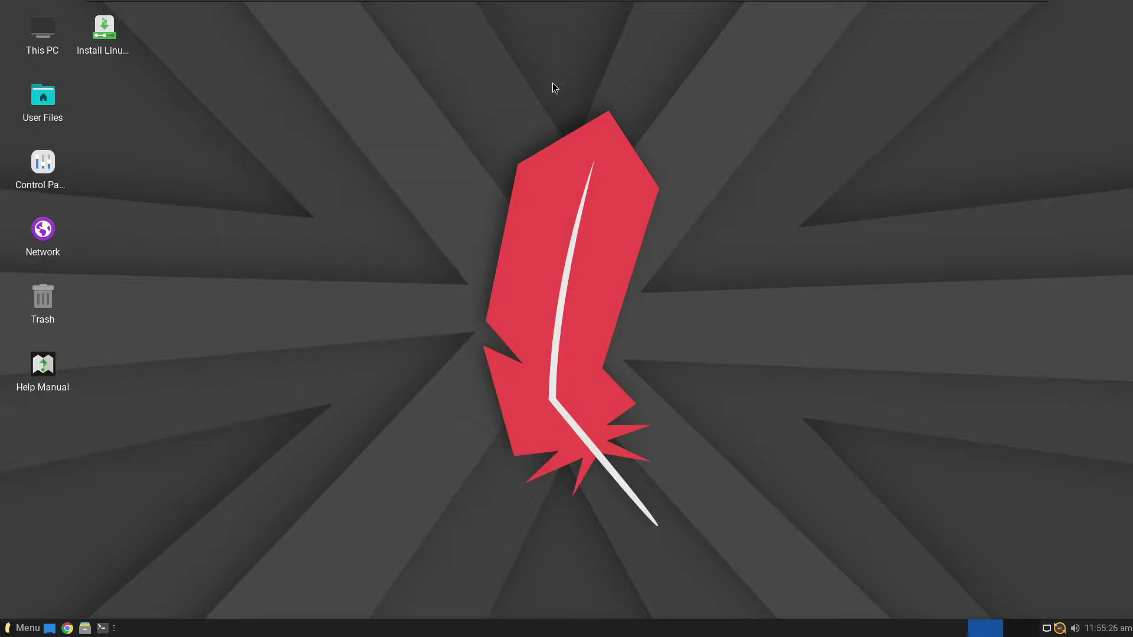
Step: Examine the resolutions available in the control panel's display settings and return to the settings overview
double_click(43, 162)
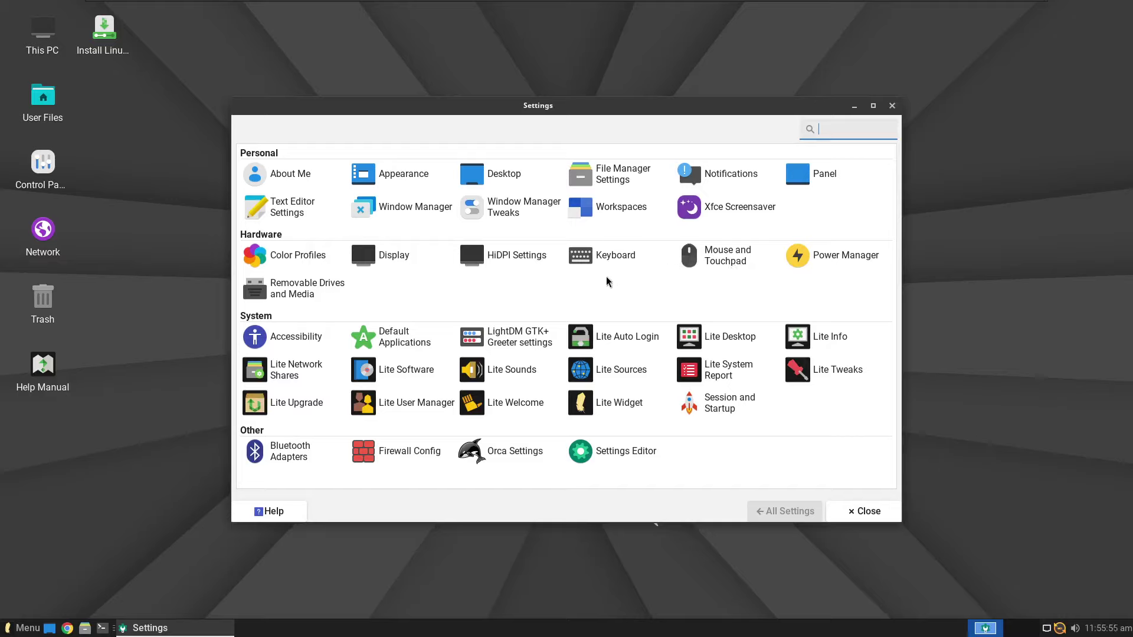
click(397, 252)
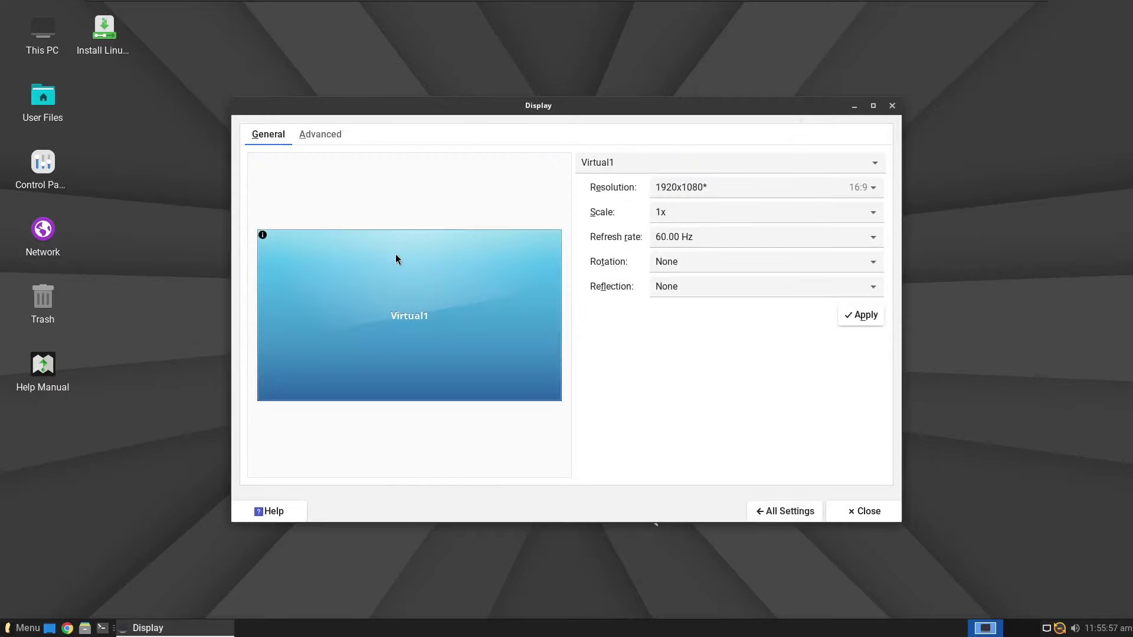
click(705, 186)
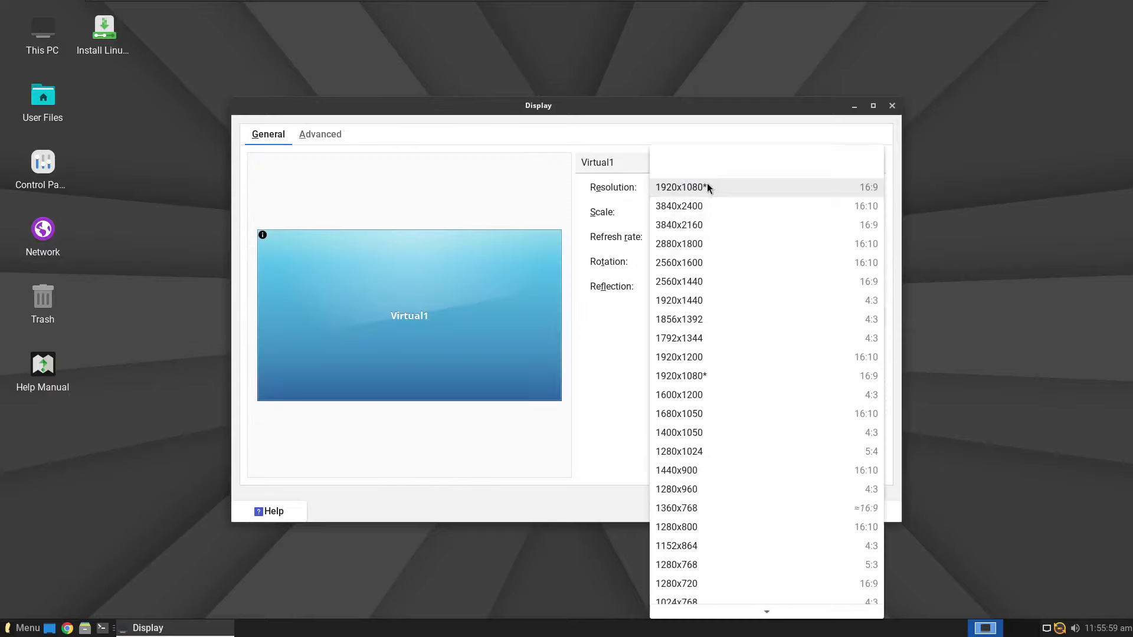
click(469, 217)
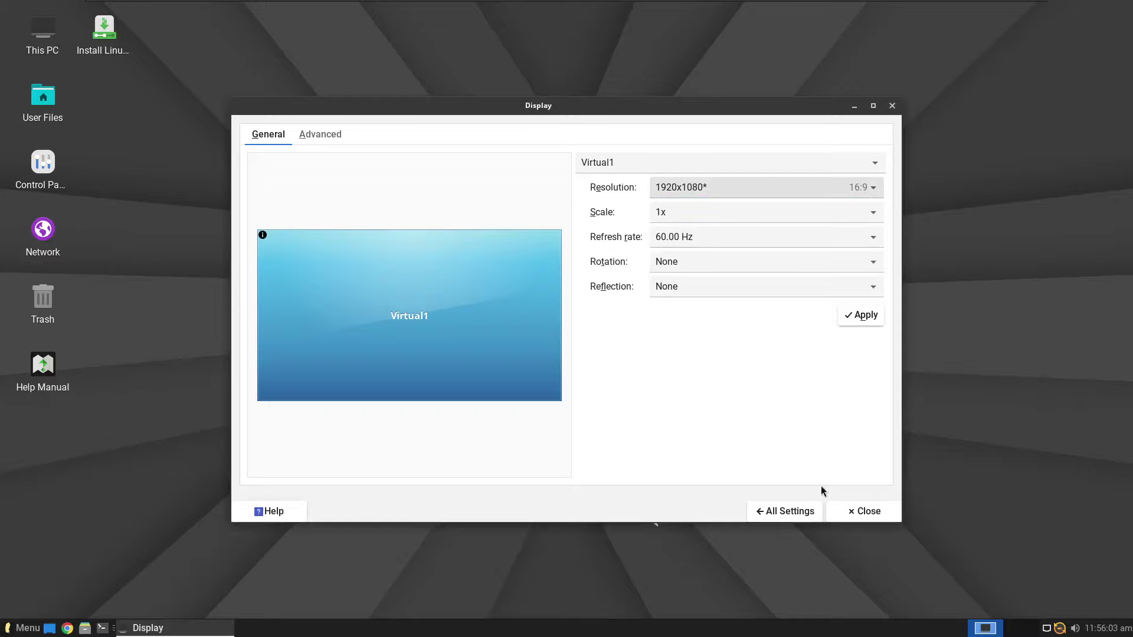
click(803, 512)
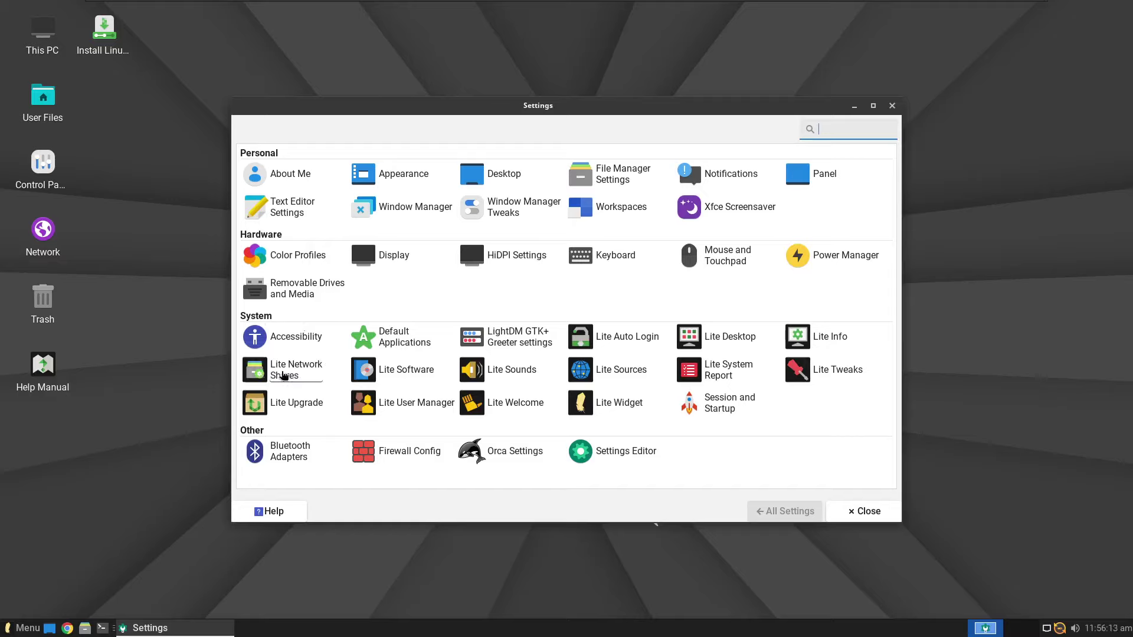
Step: Launch Lite Software from the settings overview, view the list of programs offered for installation, and quit without installing
click(420, 374)
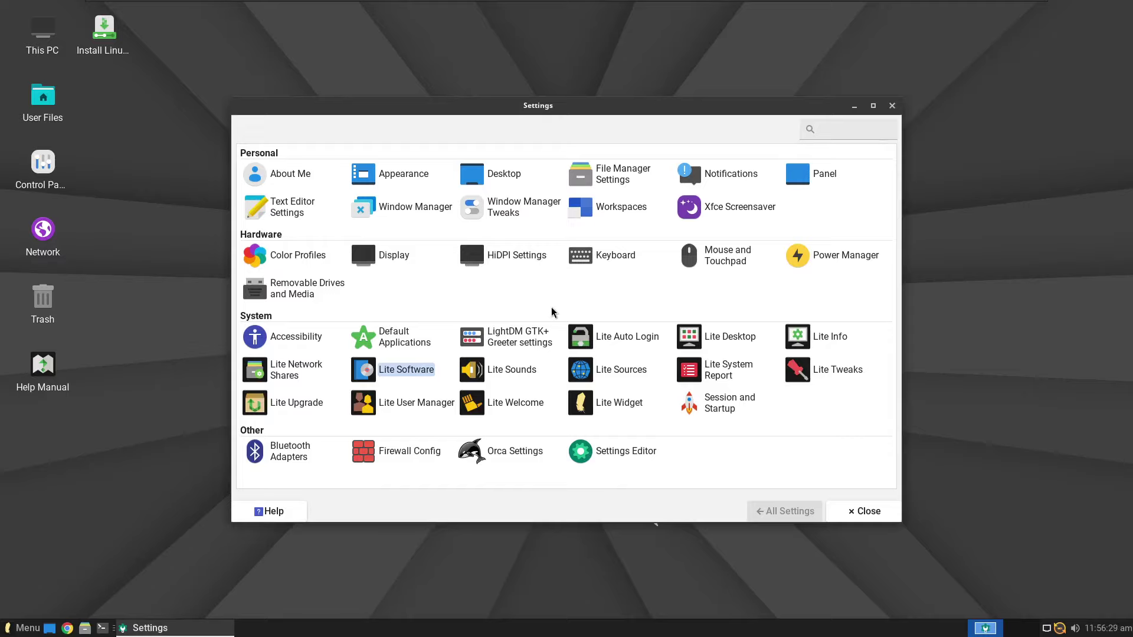
click(893, 107)
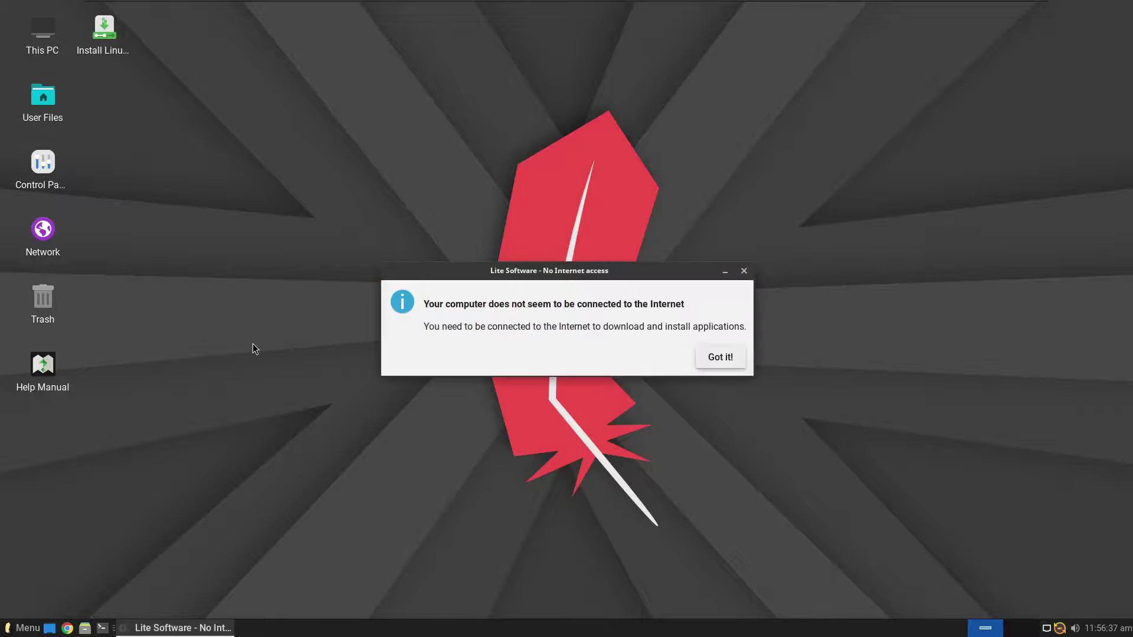
click(724, 357)
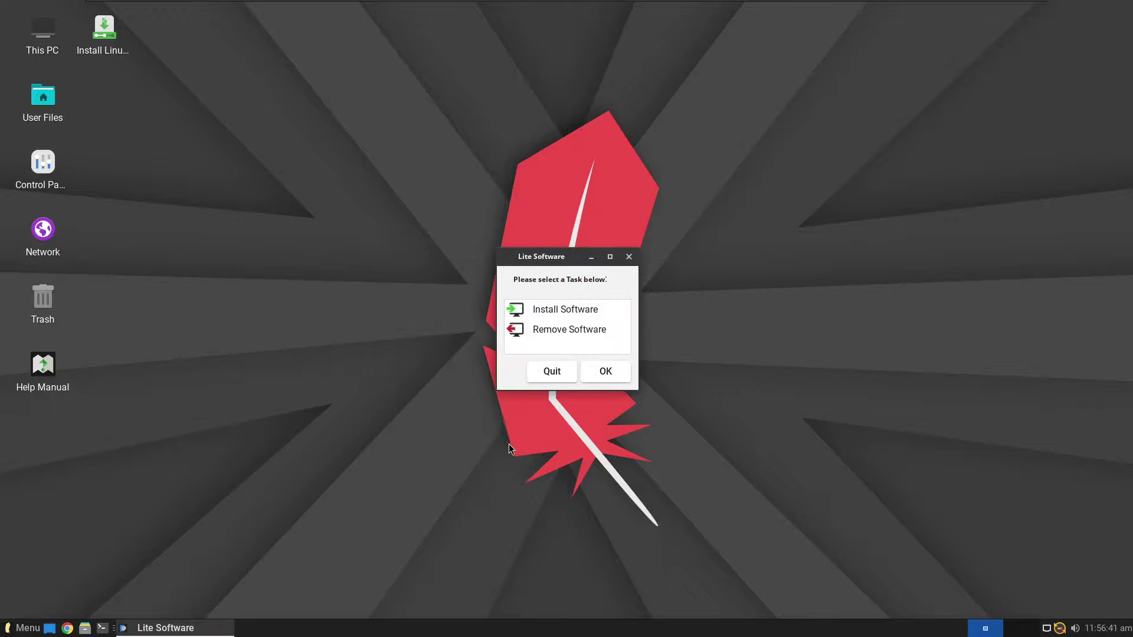
click(574, 312)
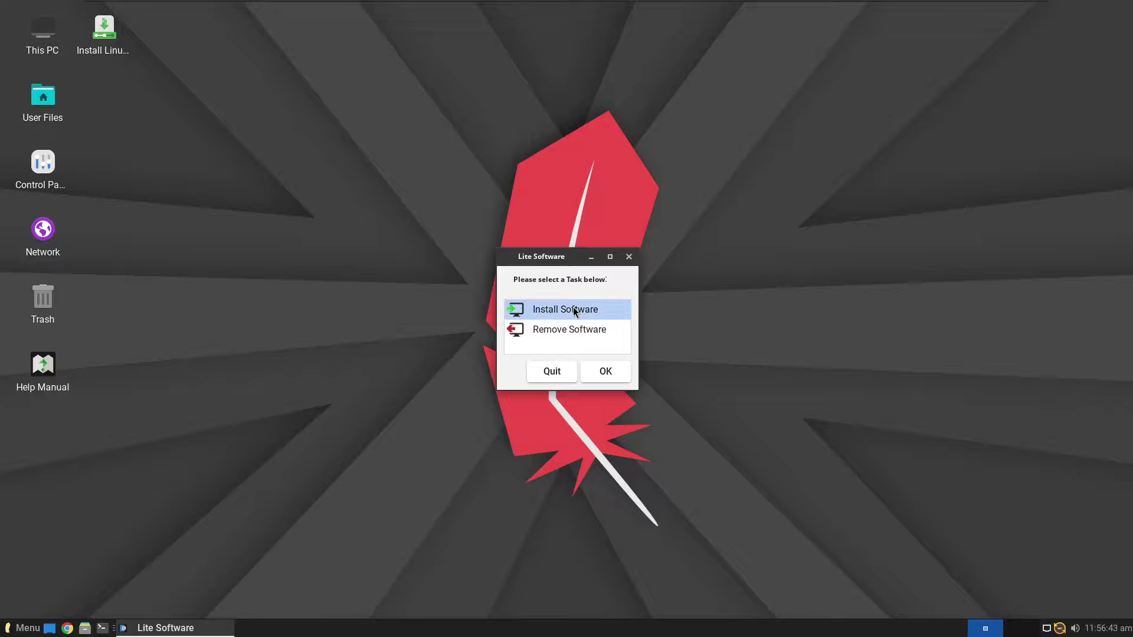
click(604, 371)
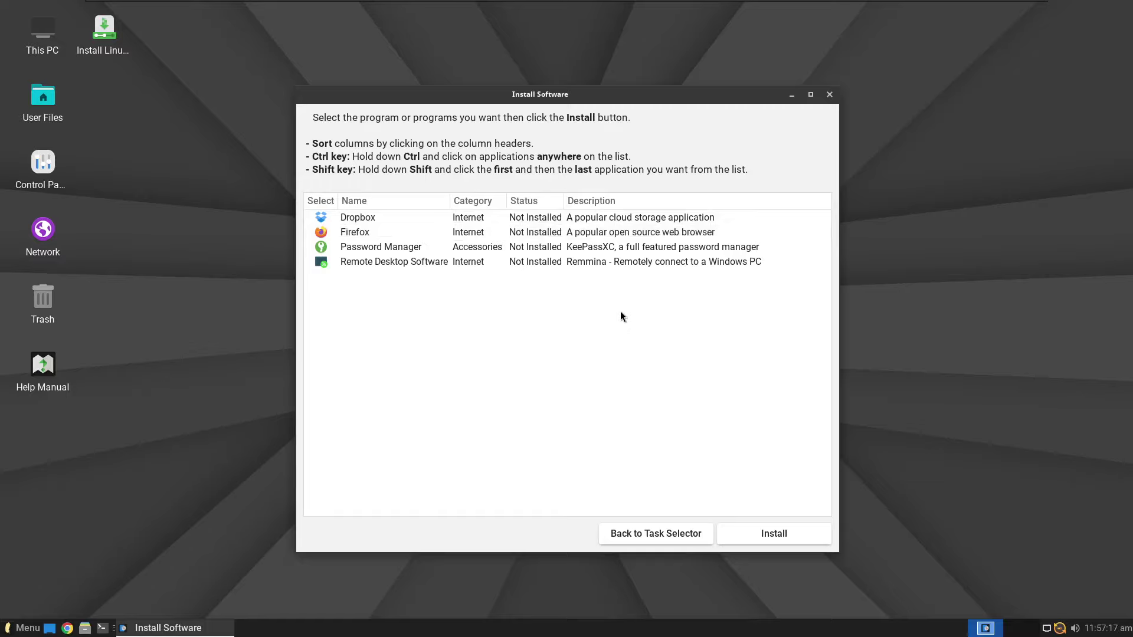
click(679, 535)
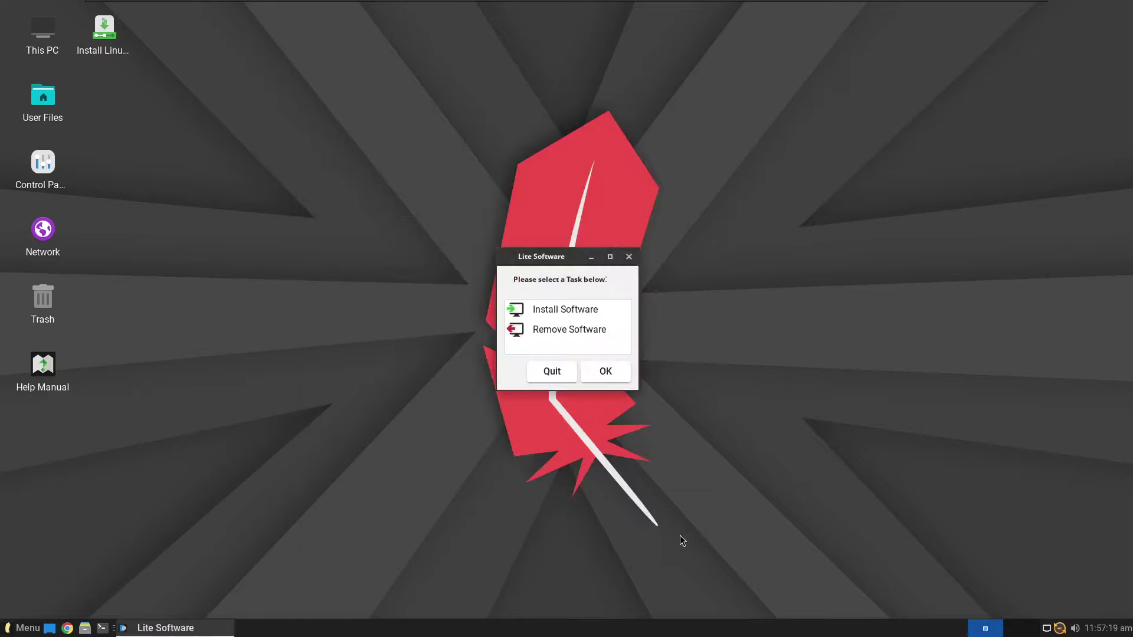
click(562, 371)
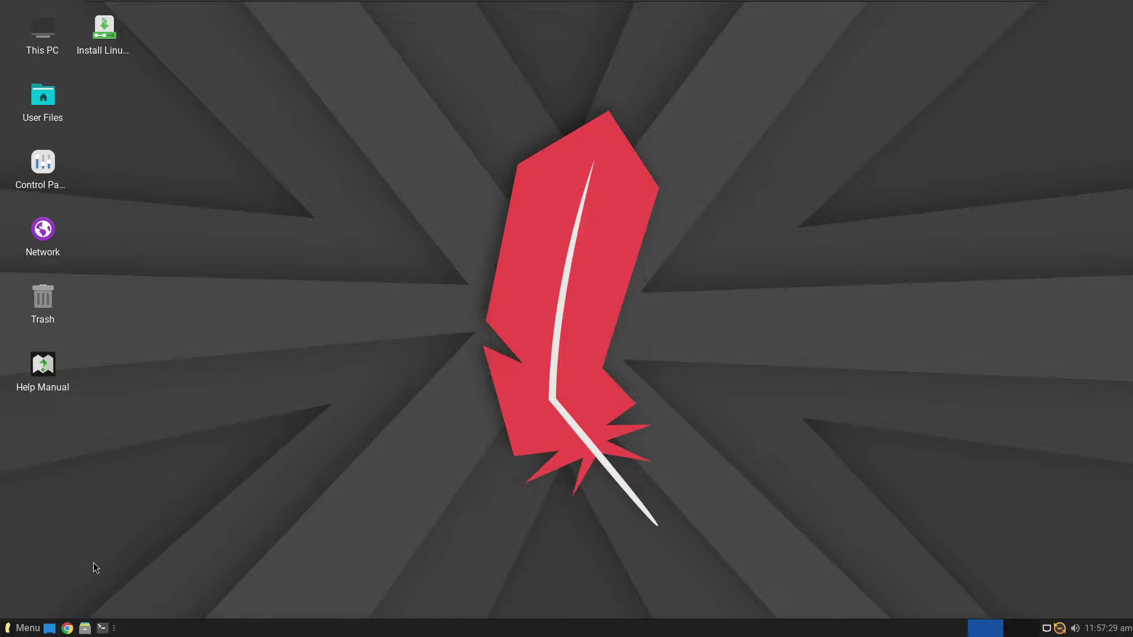
Step: Open the control panel's appearance settings and view the available style themes and icon themes
double_click(49, 166)
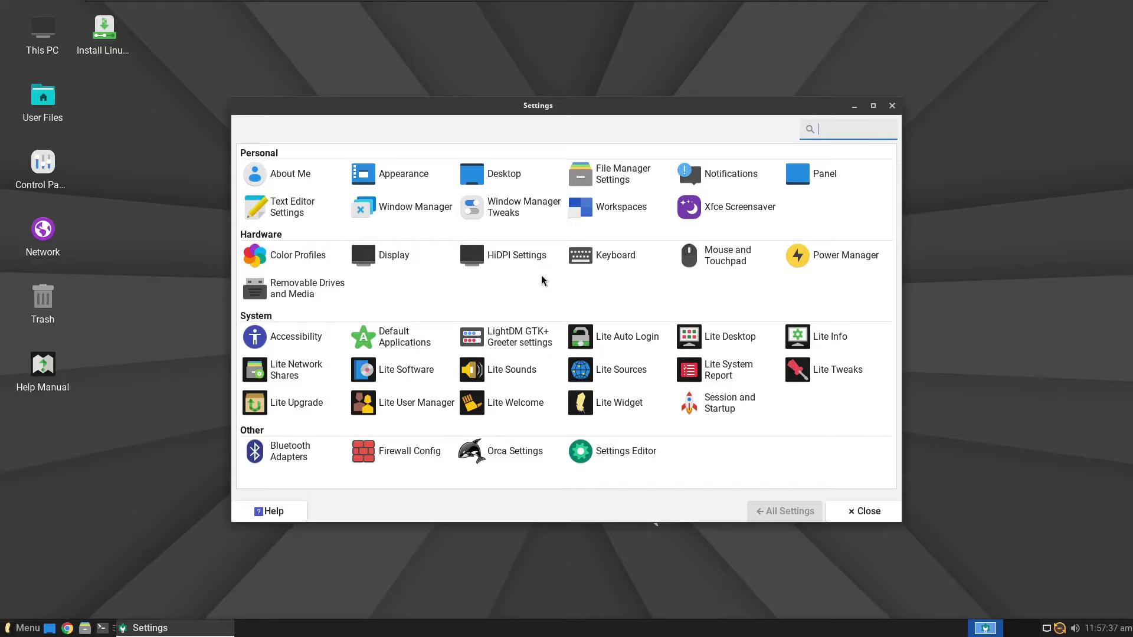
click(407, 178)
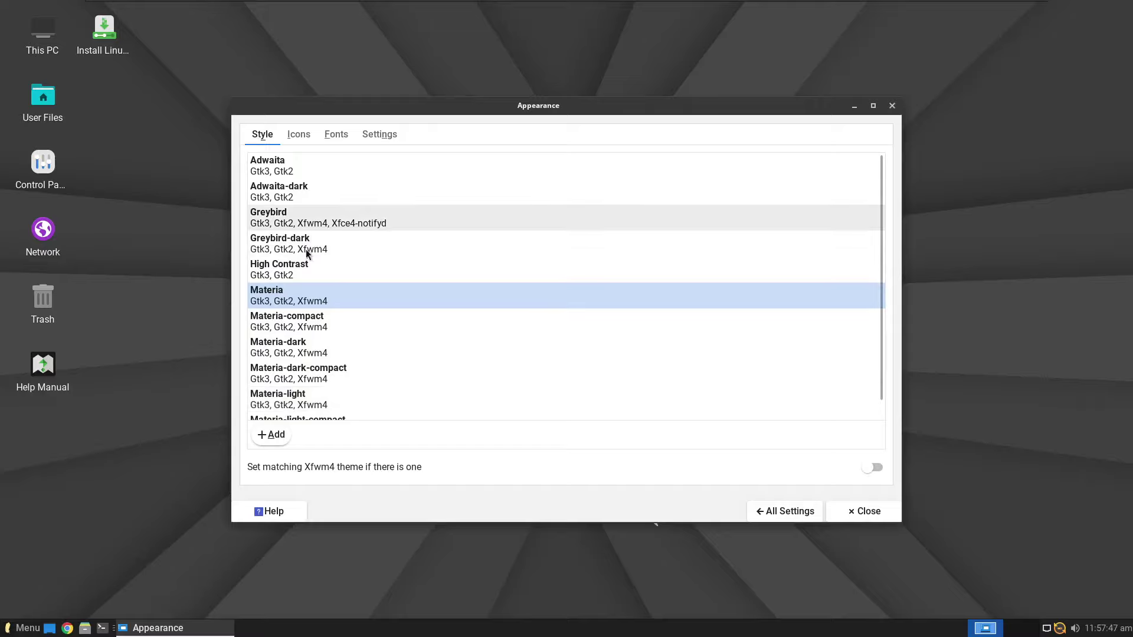
click(299, 136)
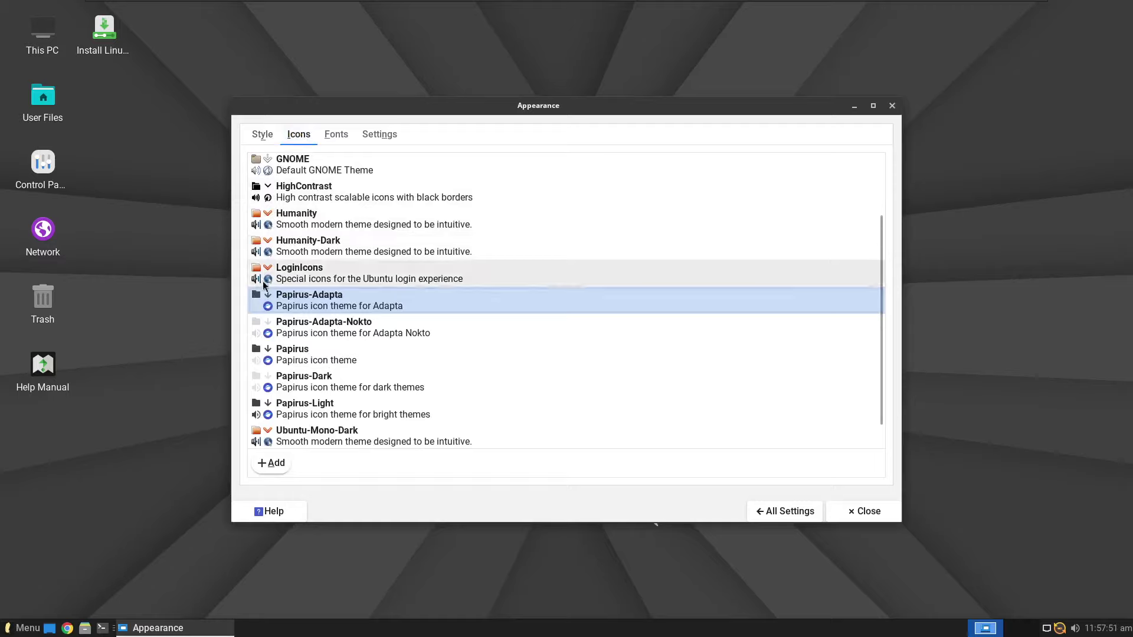
Step: Review the font and general settings in Appearance, return to the settings overview, and close the control panel
click(335, 136)
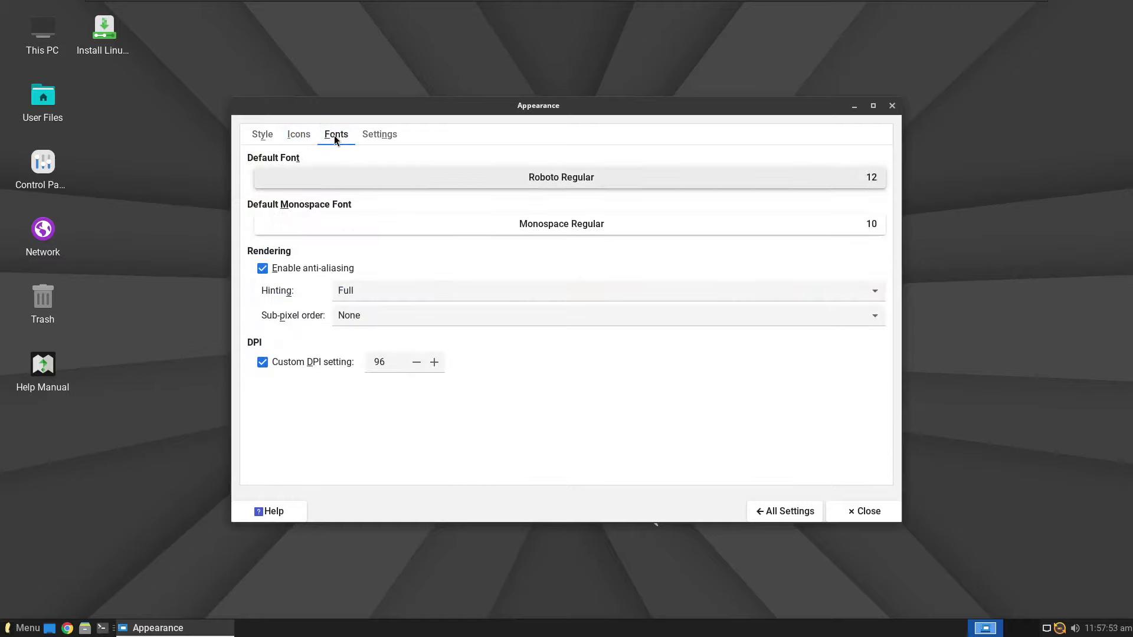
click(374, 131)
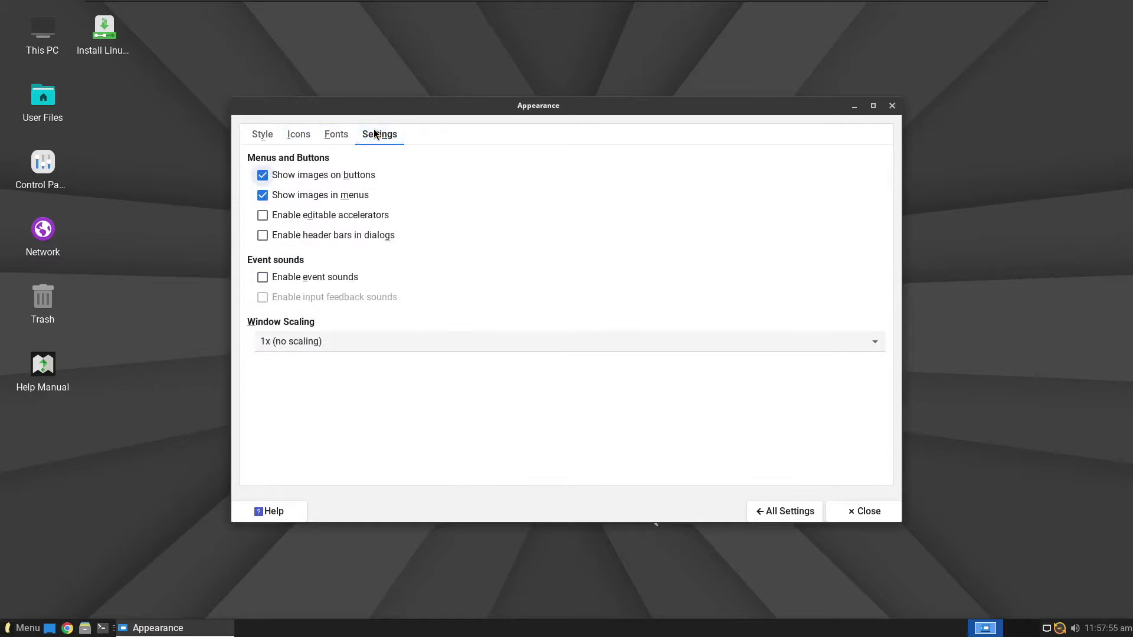
click(267, 131)
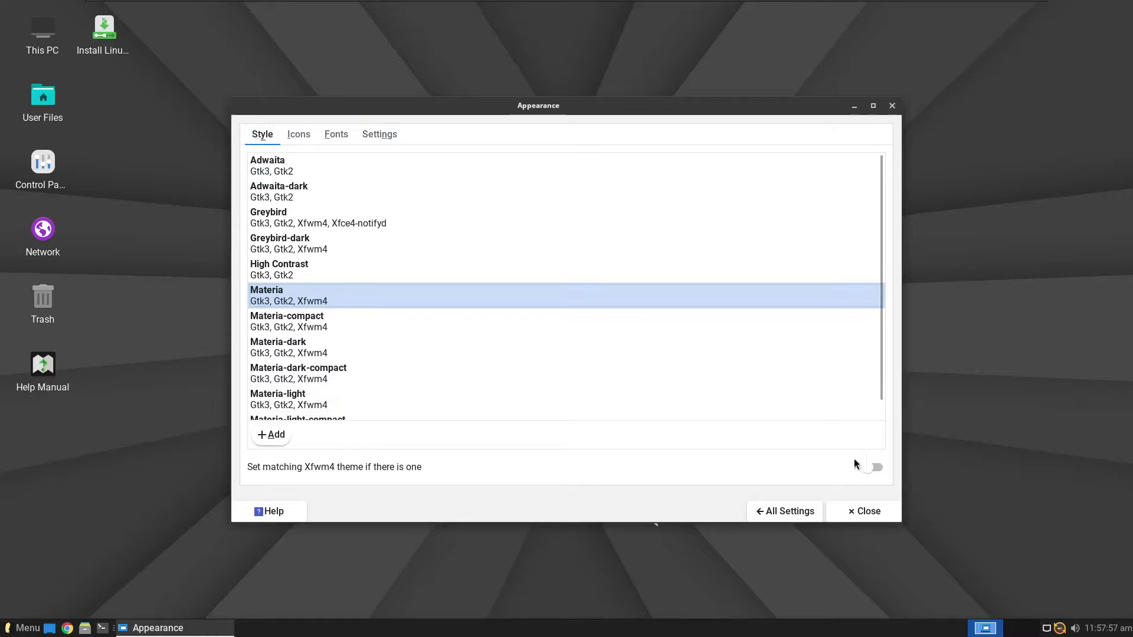
click(785, 511)
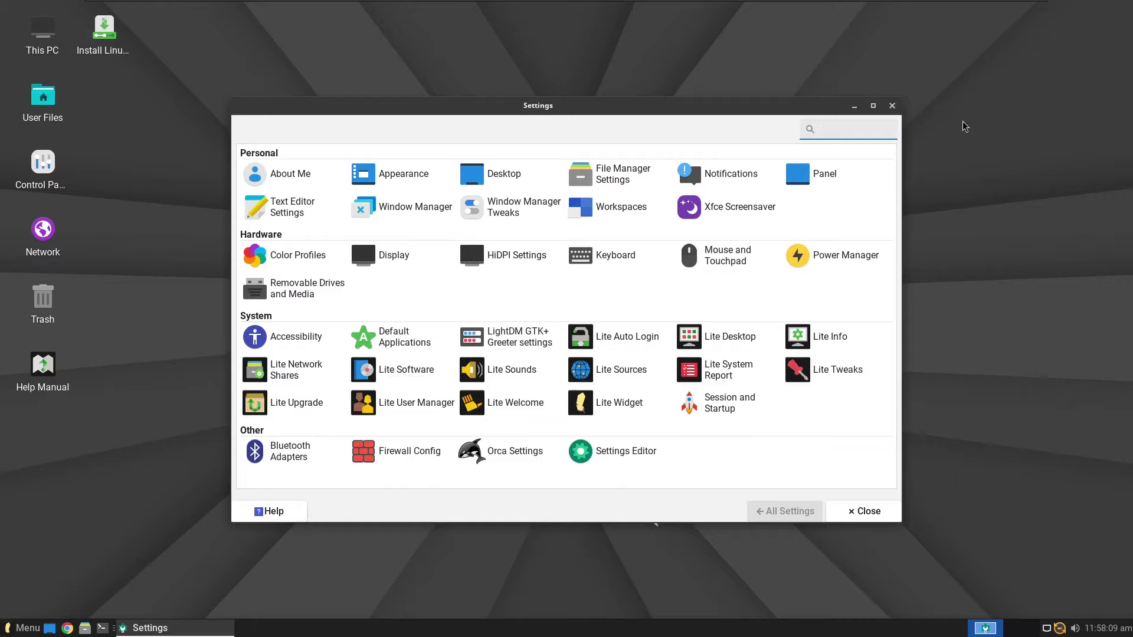
click(891, 106)
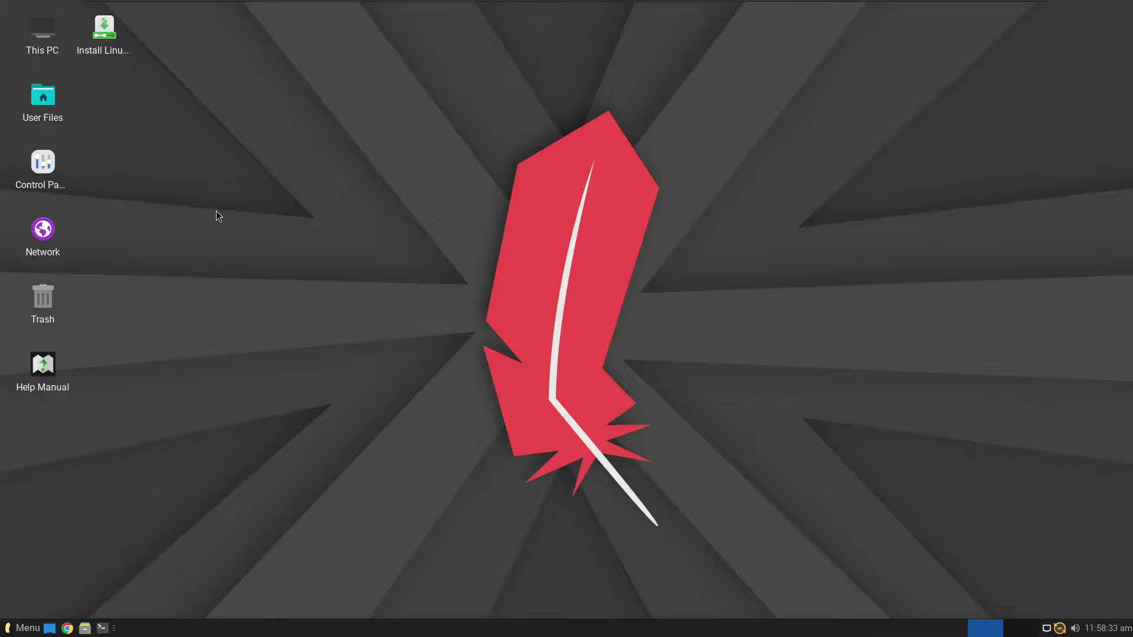
click(28, 629)
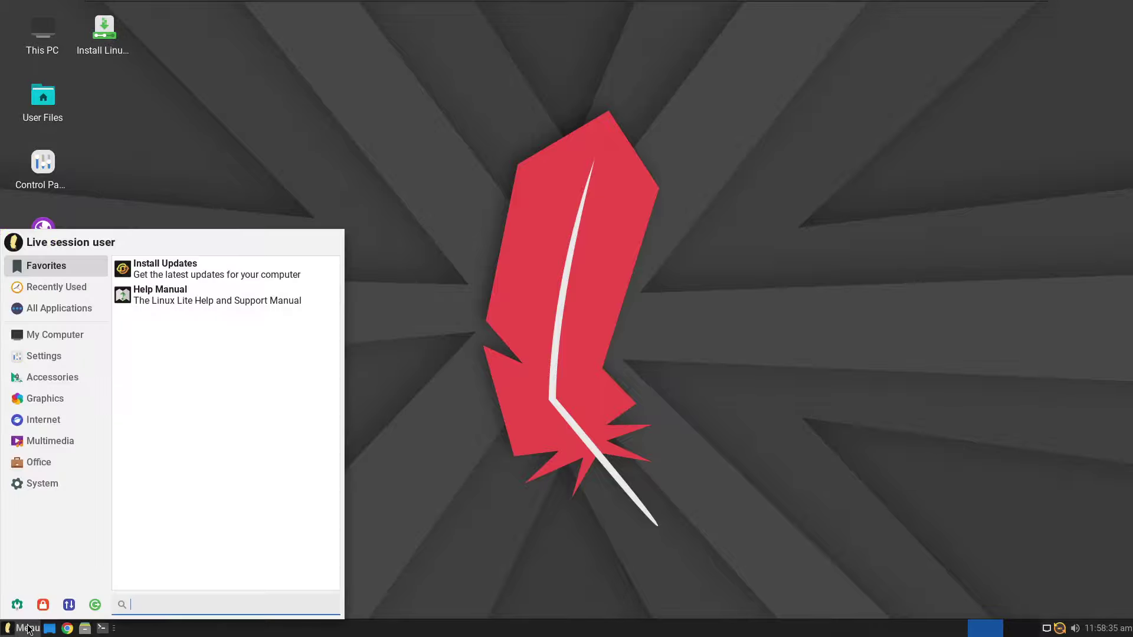
click(27, 628)
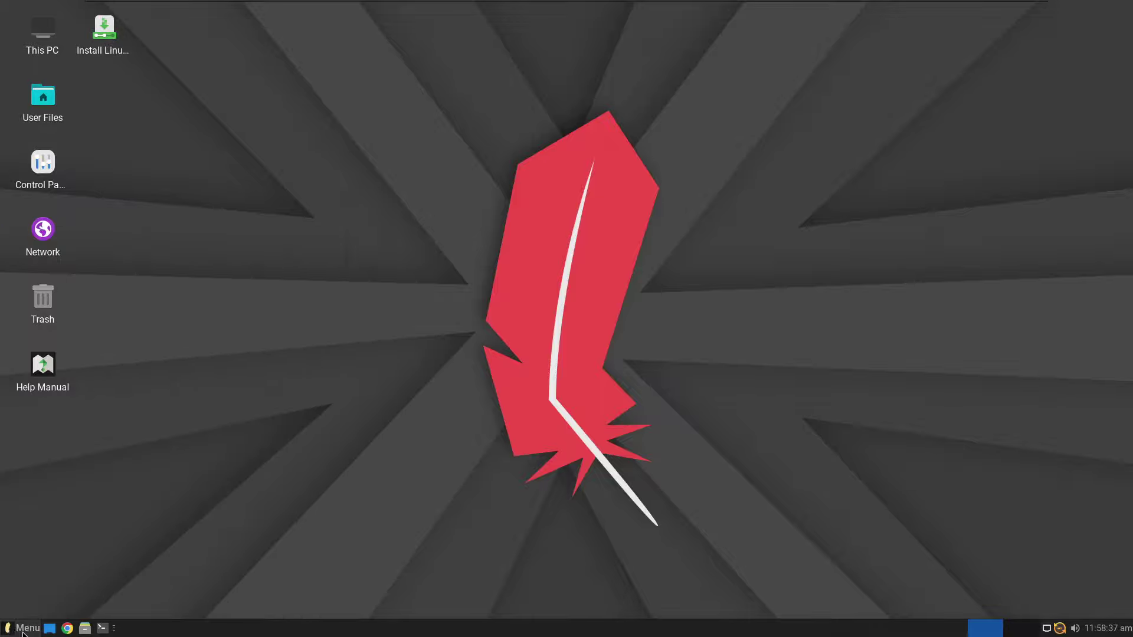
click(24, 632)
click(23, 632)
Step: Open the audio mixer, review its Playback, Recording, Output Devices, Input Devices and Configuration pages, and close it
click(1113, 632)
click(1074, 629)
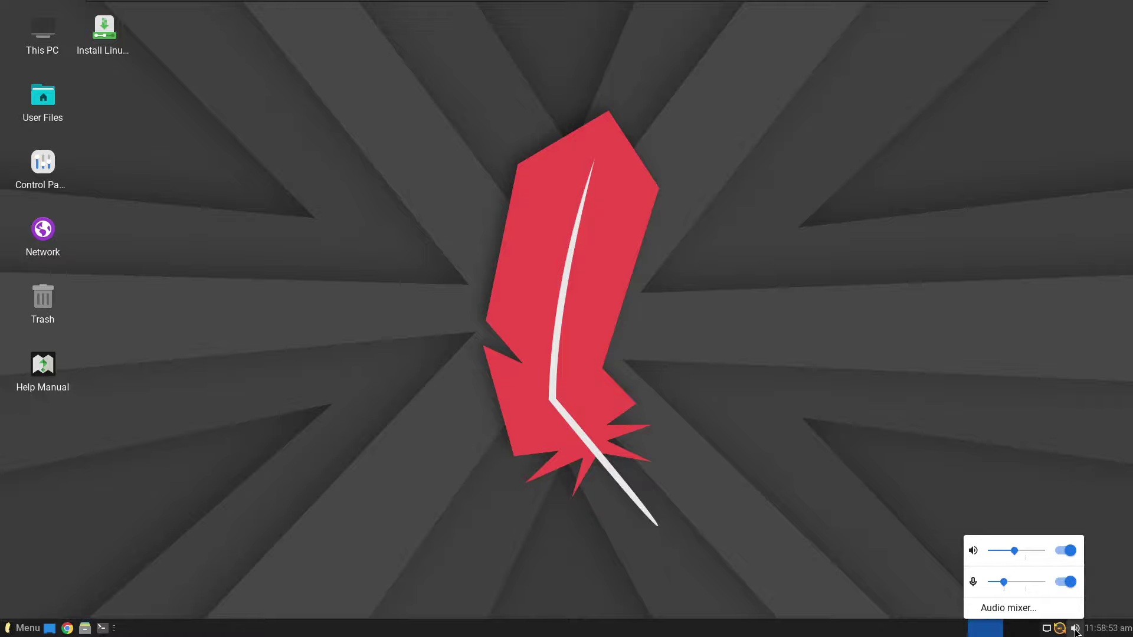
click(1008, 608)
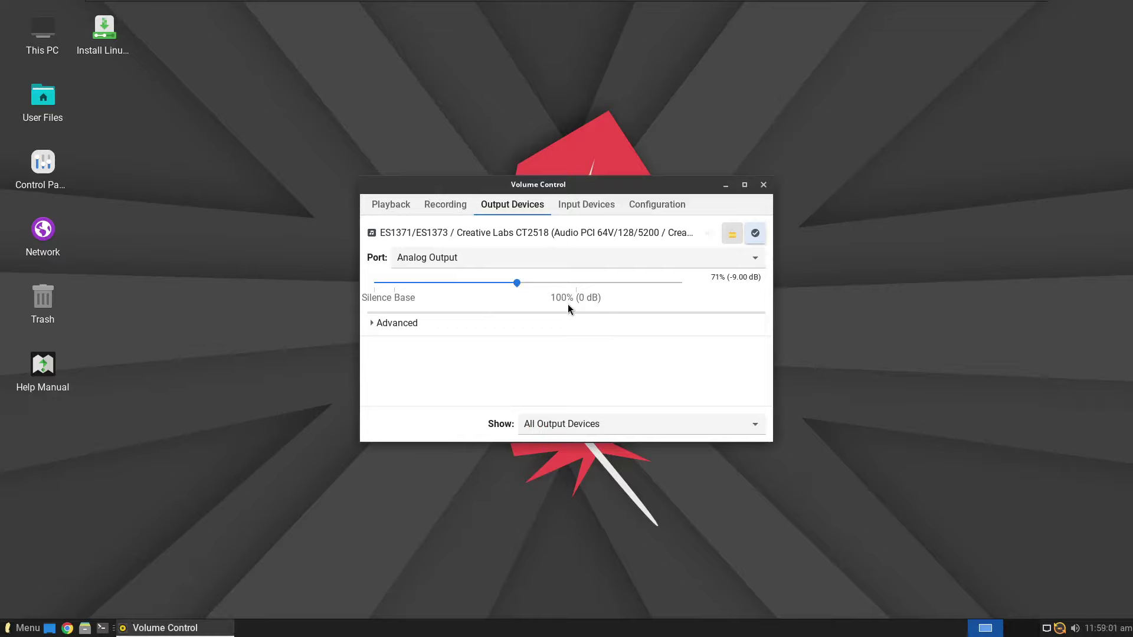
click(384, 205)
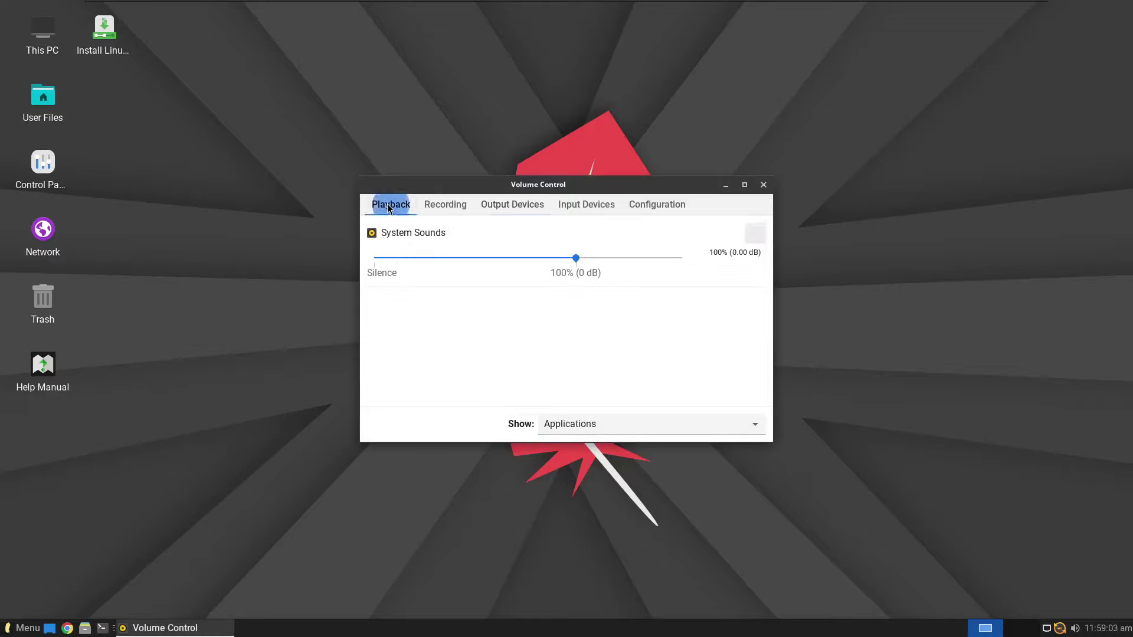
click(440, 204)
click(490, 203)
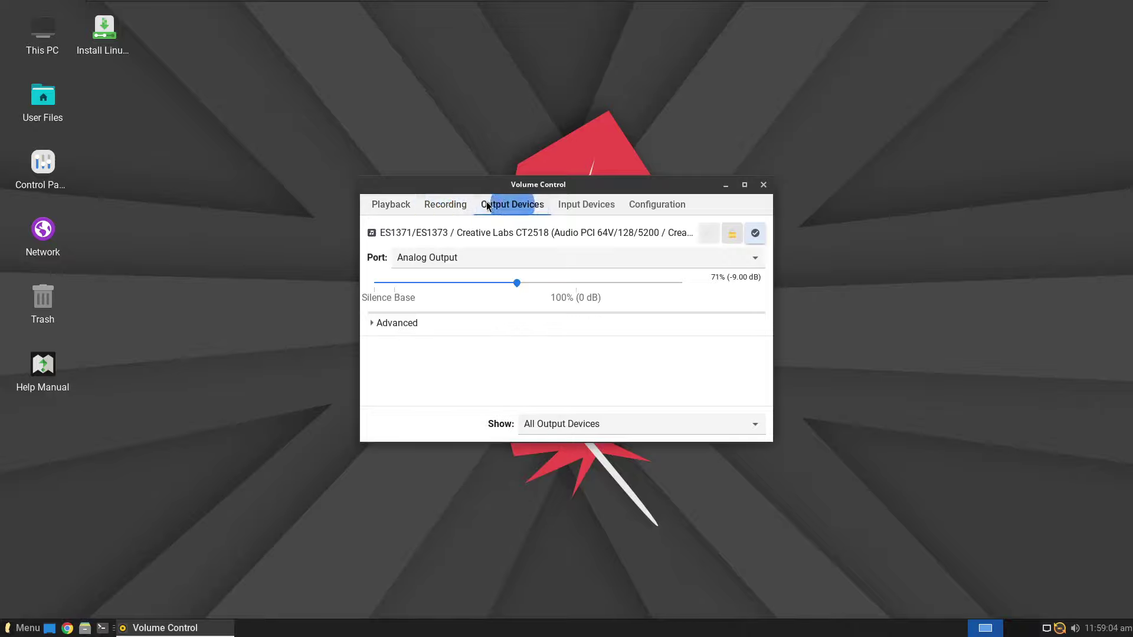
click(576, 209)
click(641, 204)
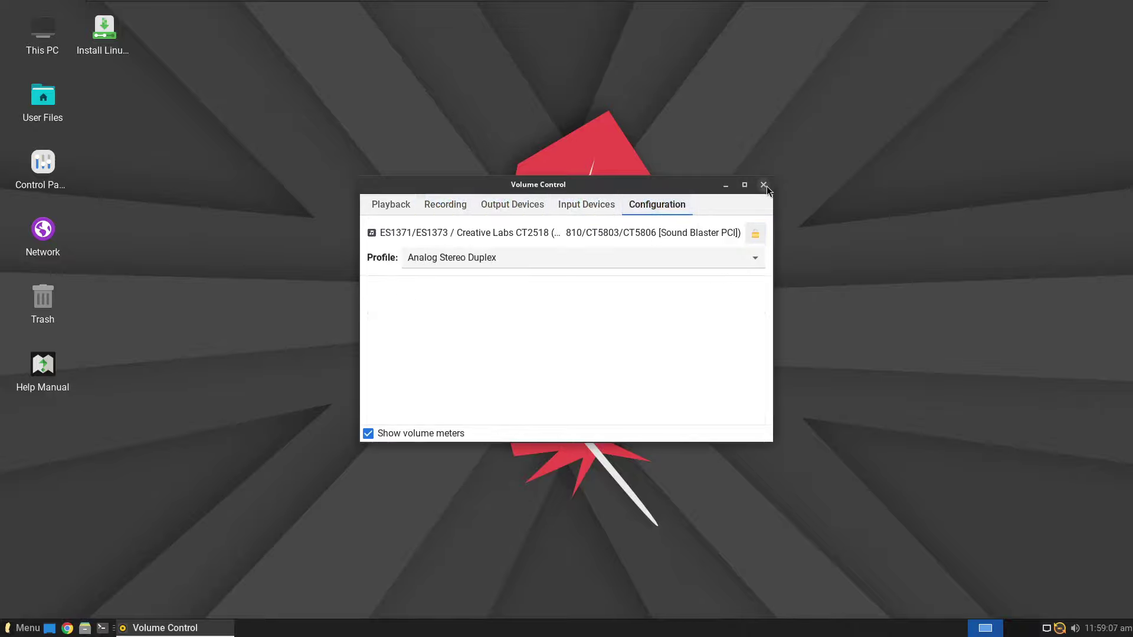
click(764, 185)
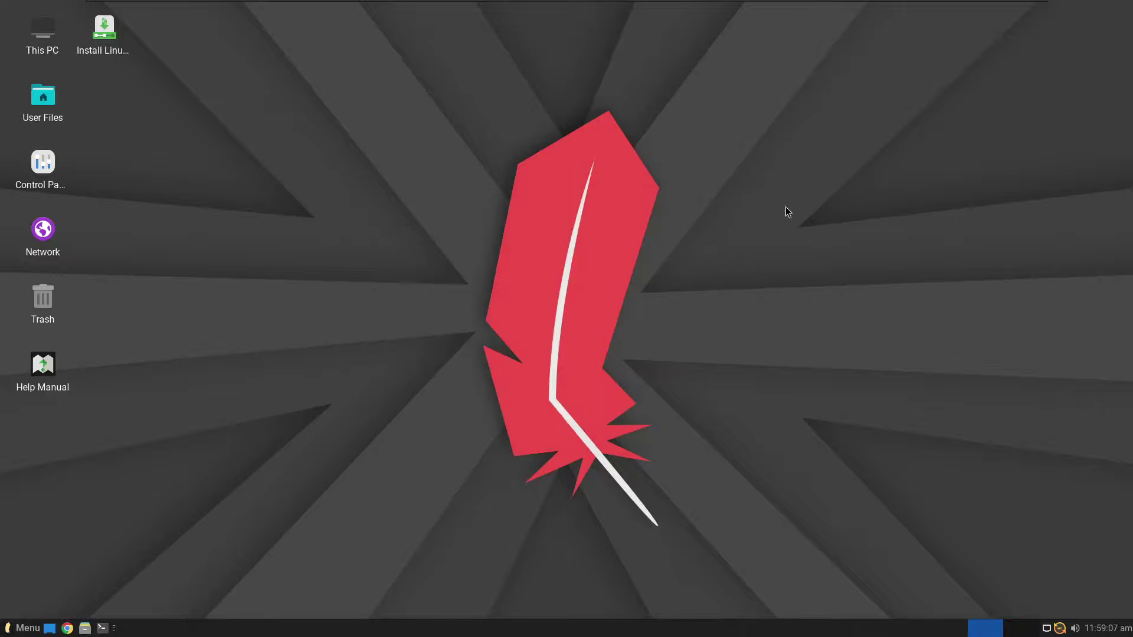
Step: View the options offered by the update notifier and dismiss them
click(1060, 630)
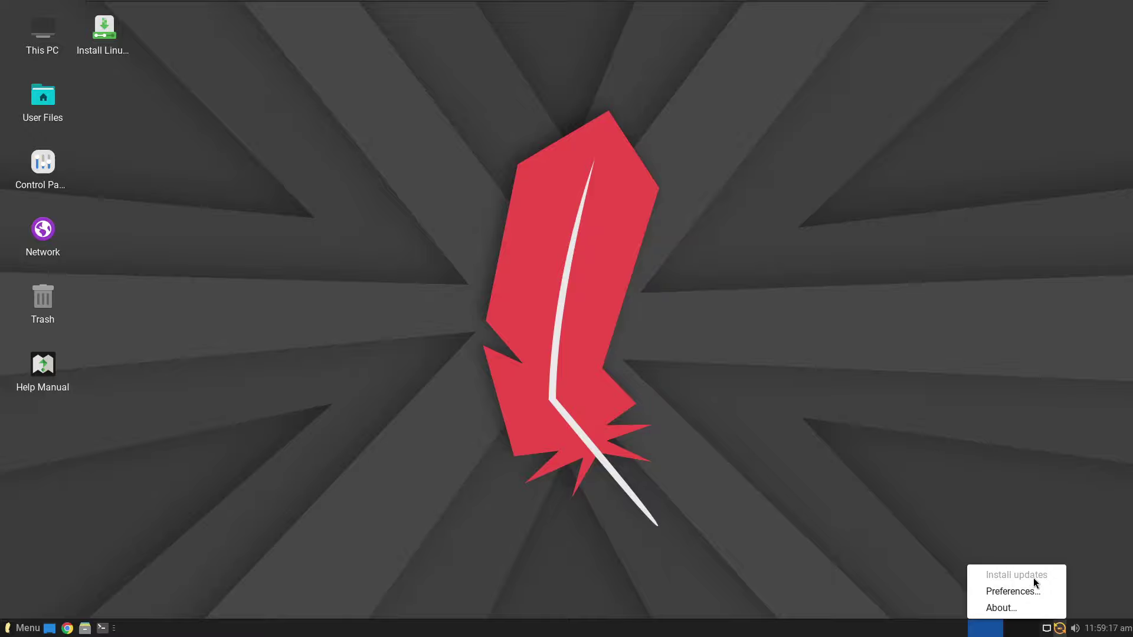
click(1096, 584)
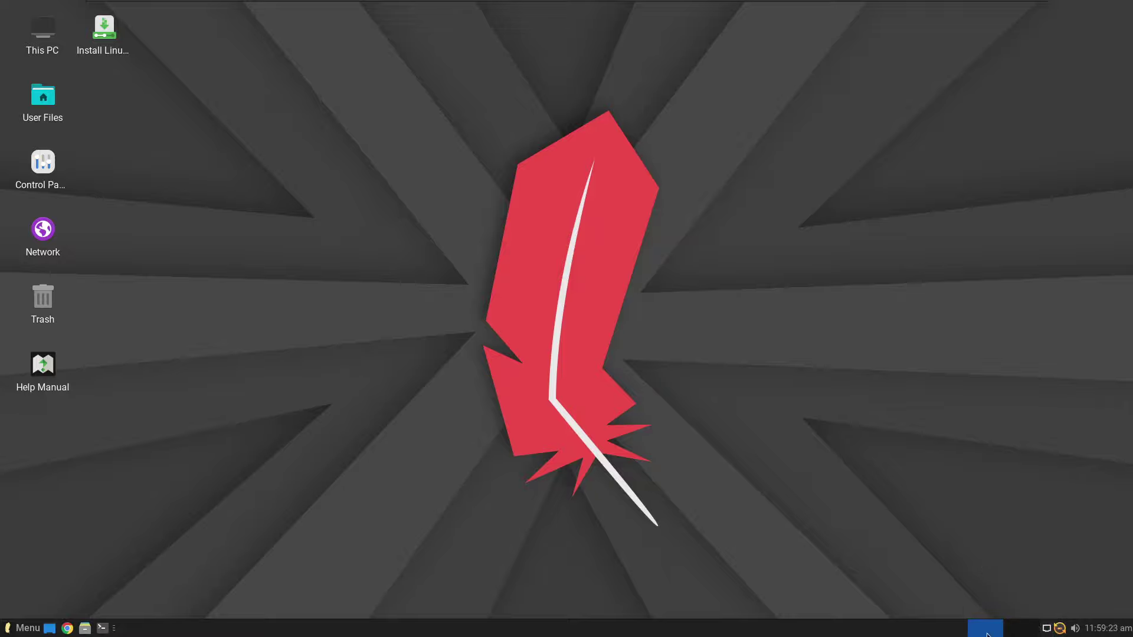
Step: Open the terminal and the file manager one after the other, closing each after a brief look
click(102, 629)
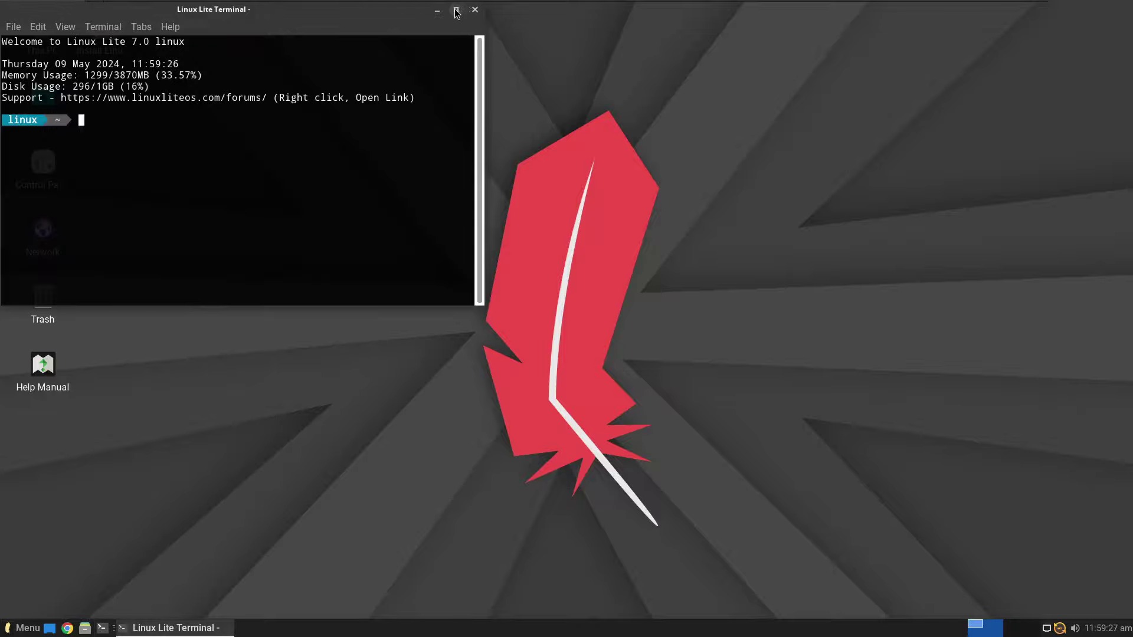
click(475, 10)
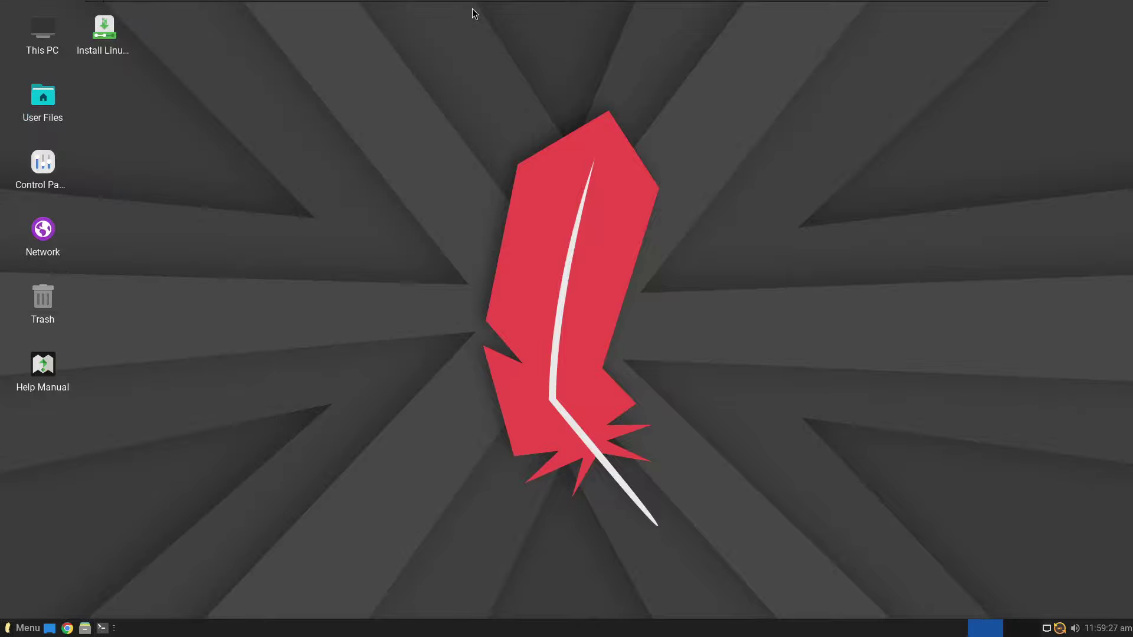
click(85, 629)
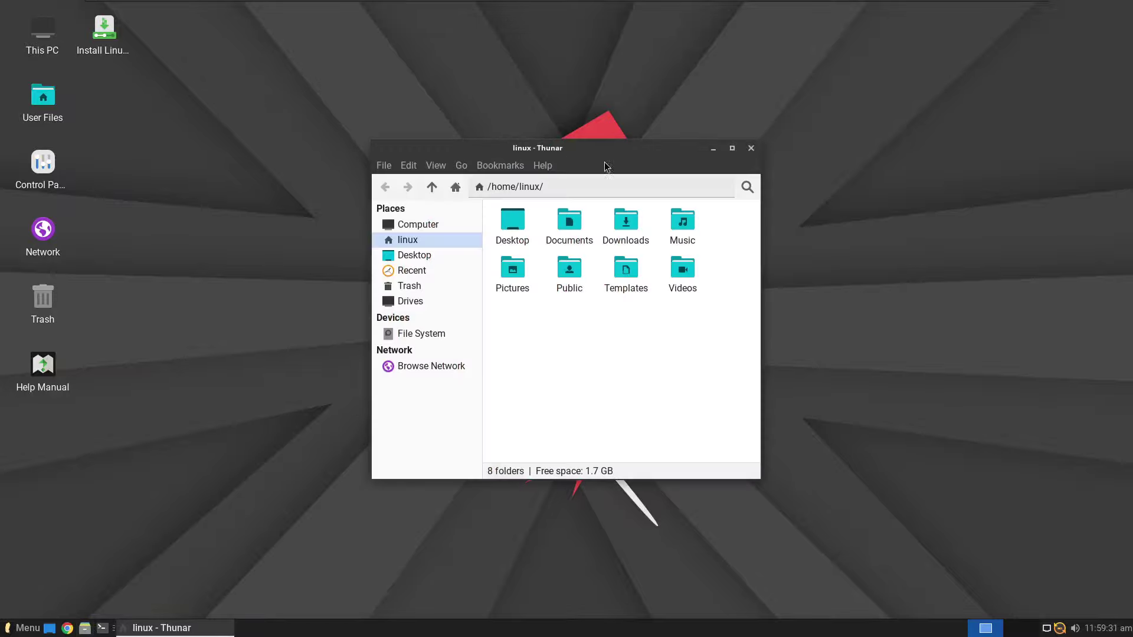
click(755, 149)
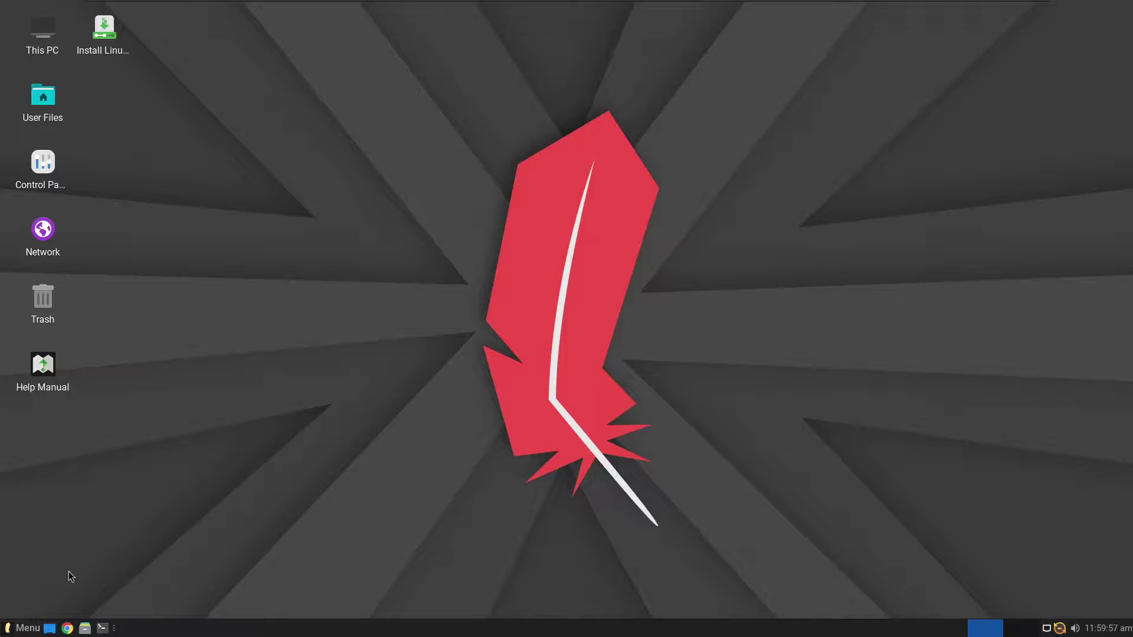
Step: View the favorite and recently used applications in the application launcher and close it
click(27, 630)
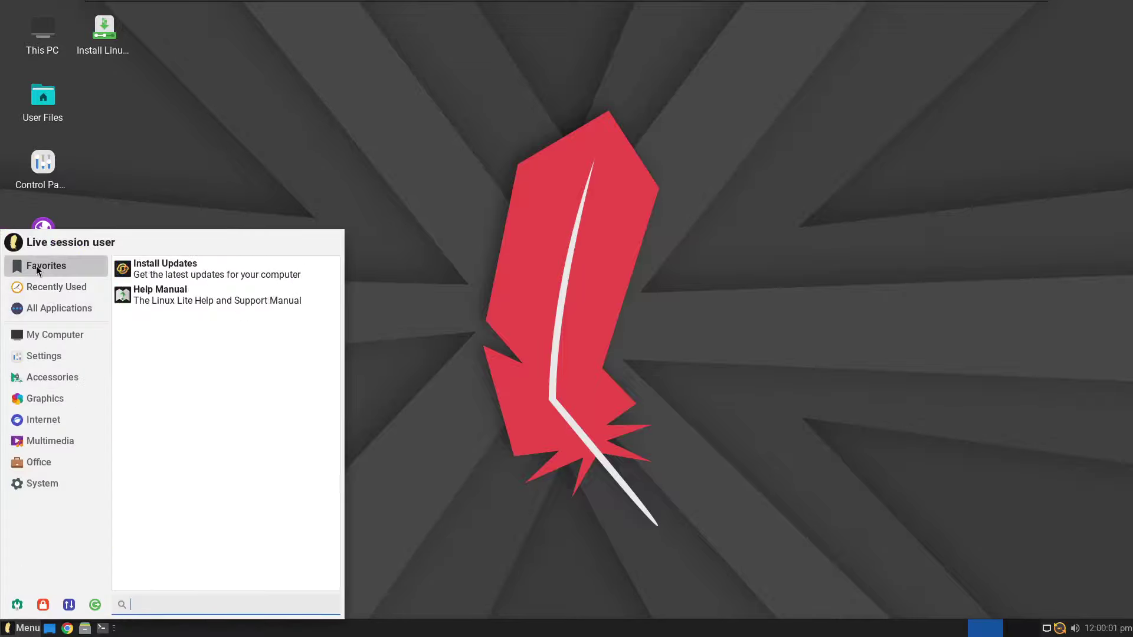
mouse_move(81, 311)
mouse_move(53, 292)
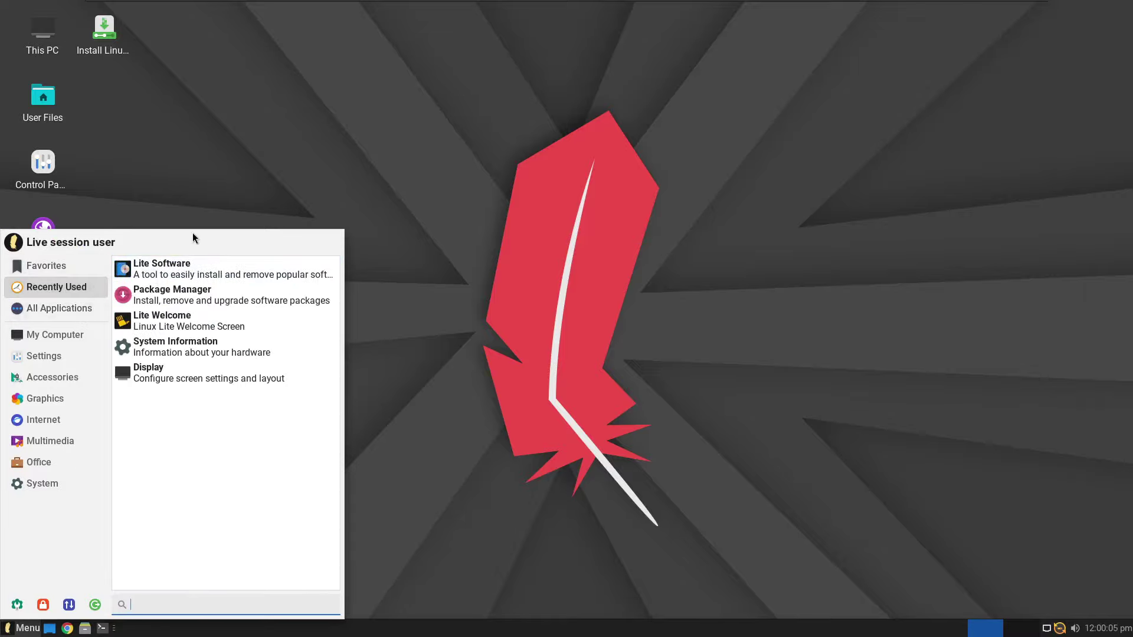
click(182, 218)
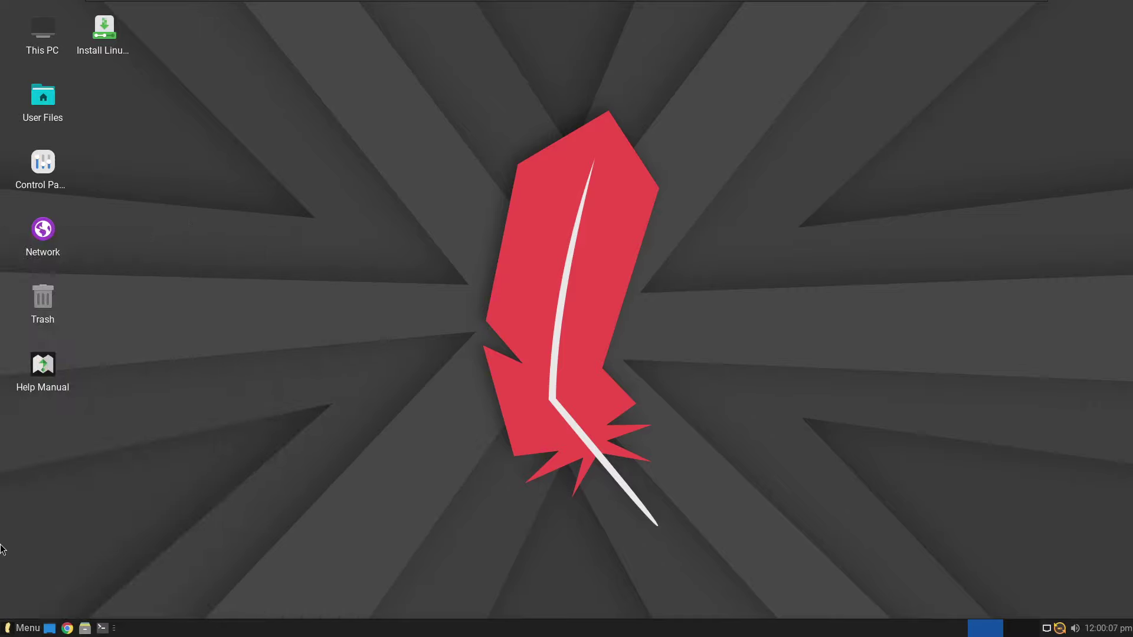
Step: Browse the launcher's full application list, the My Computer folders and the Settings entries
click(23, 629)
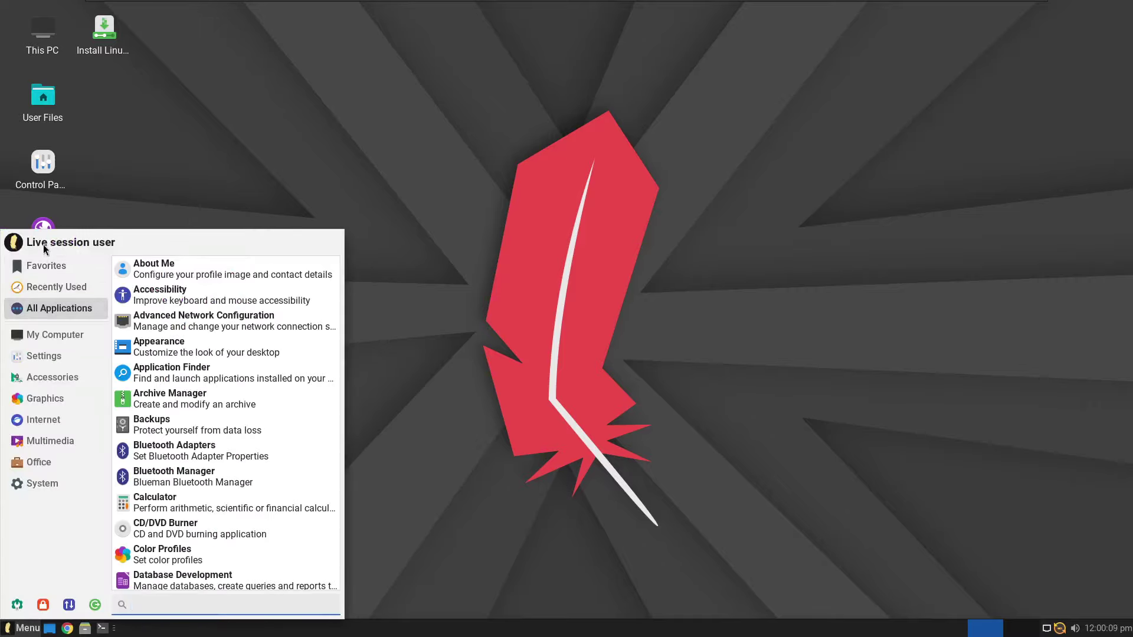
mouse_move(47, 289)
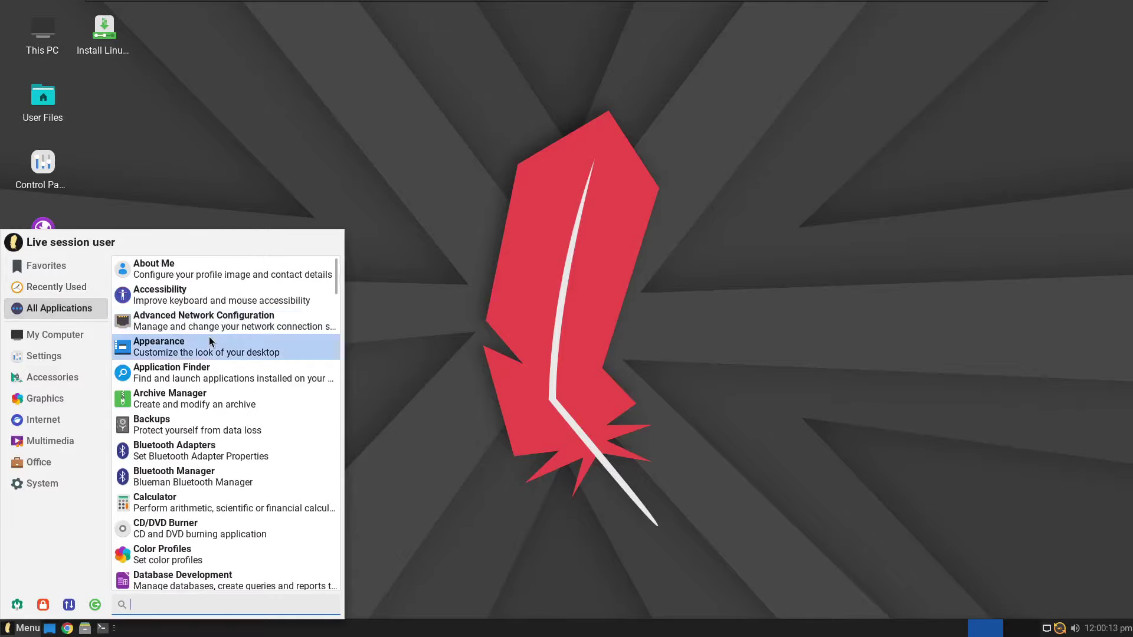
drag(336, 277, 319, 255)
click(51, 332)
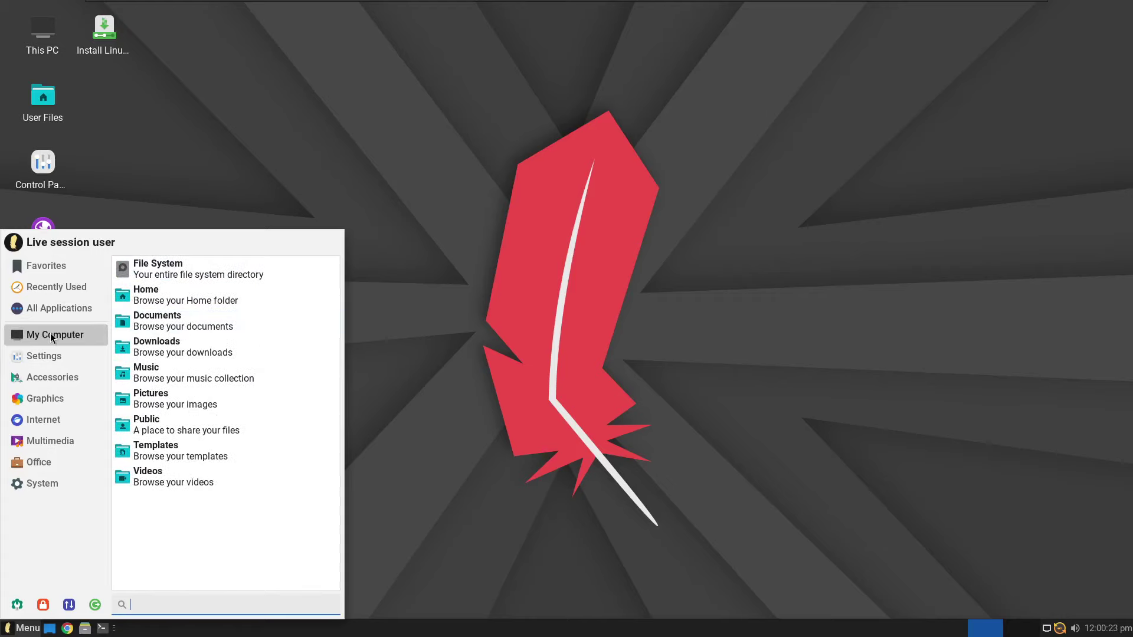
click(51, 353)
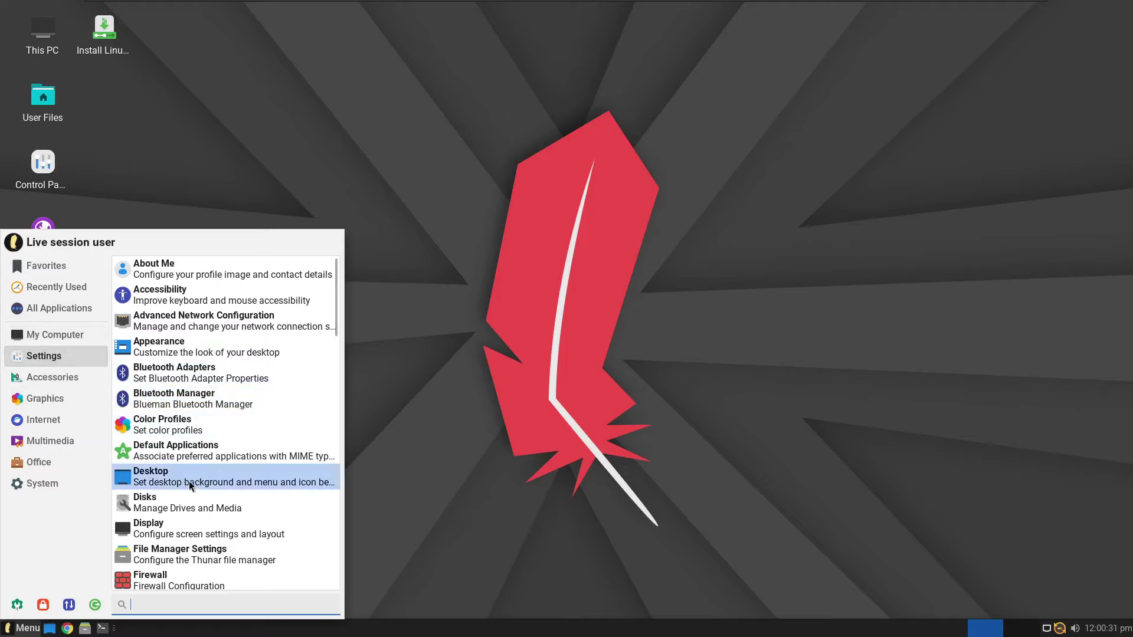
Step: Launch the Calculator from the Accessories category and close it
click(34, 379)
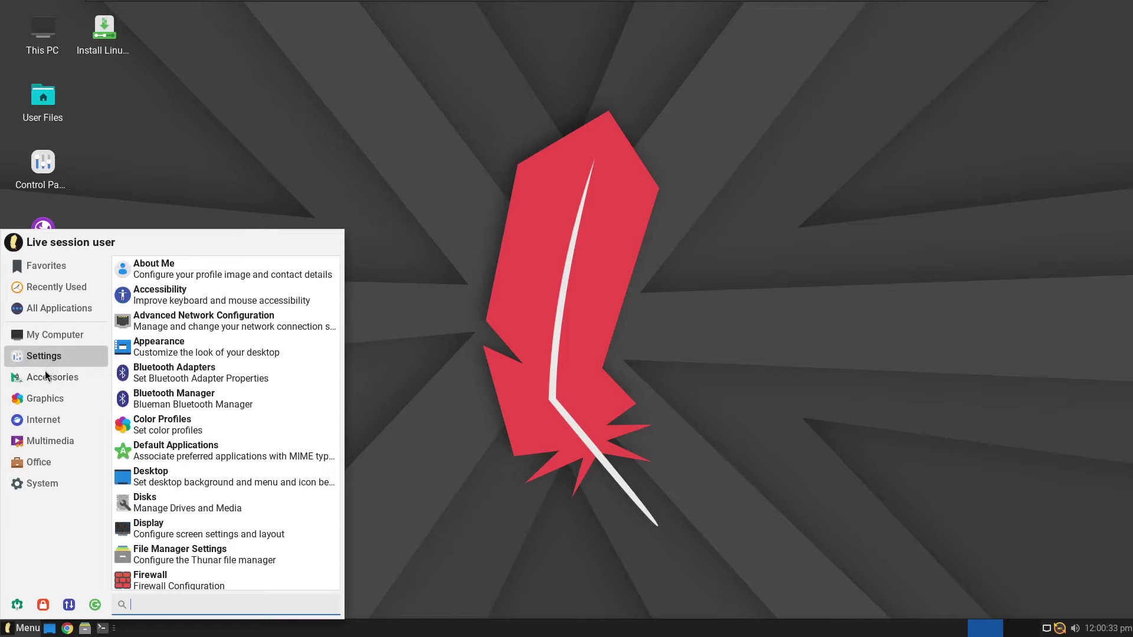
click(192, 352)
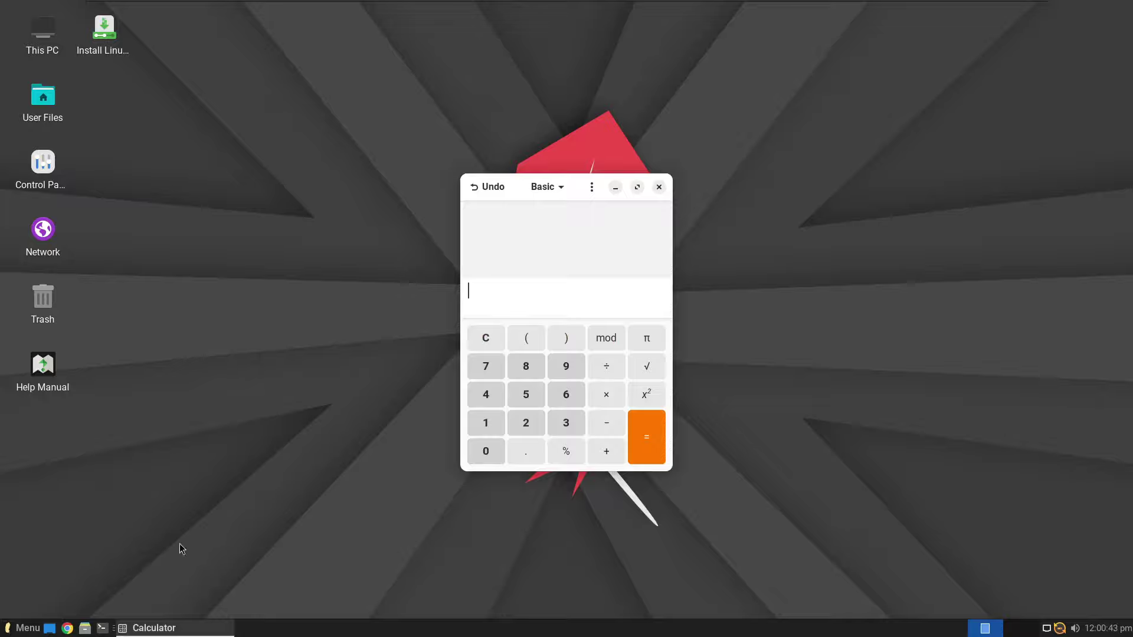
click(659, 187)
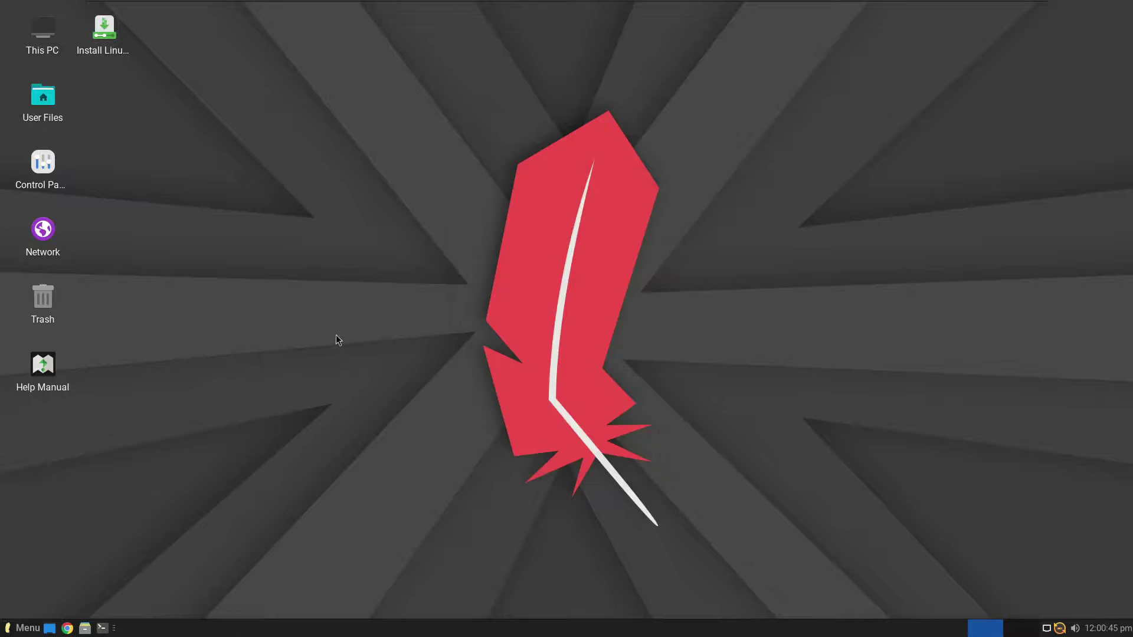
Step: Browse the Accessories, Graphics and Internet applications in the launcher and start the Web Browser
click(13, 634)
click(35, 382)
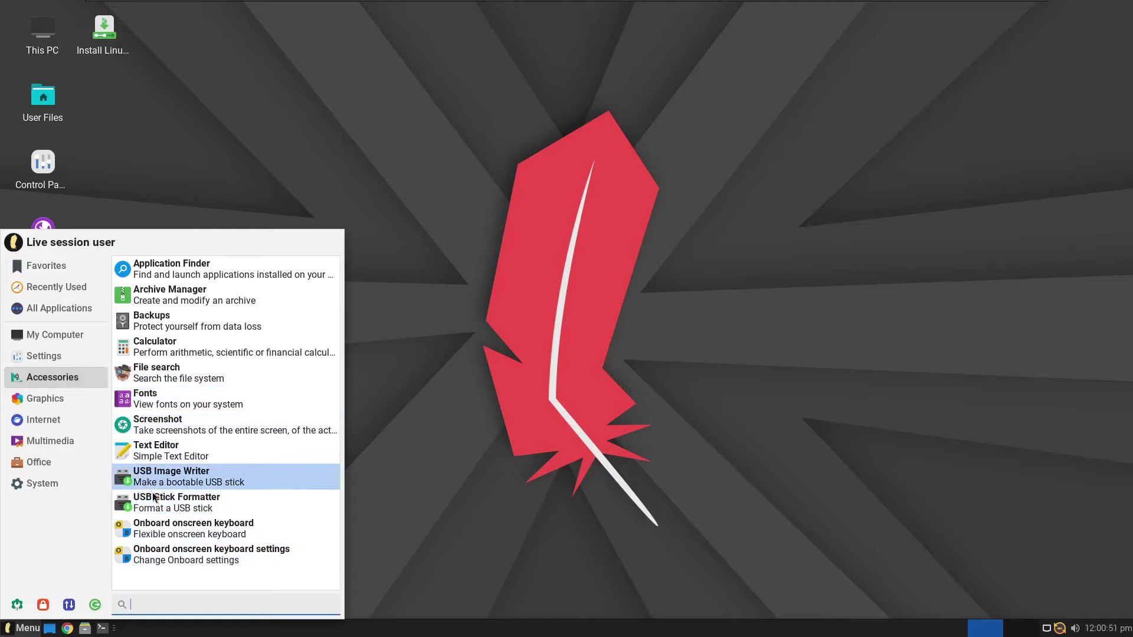
mouse_move(56, 420)
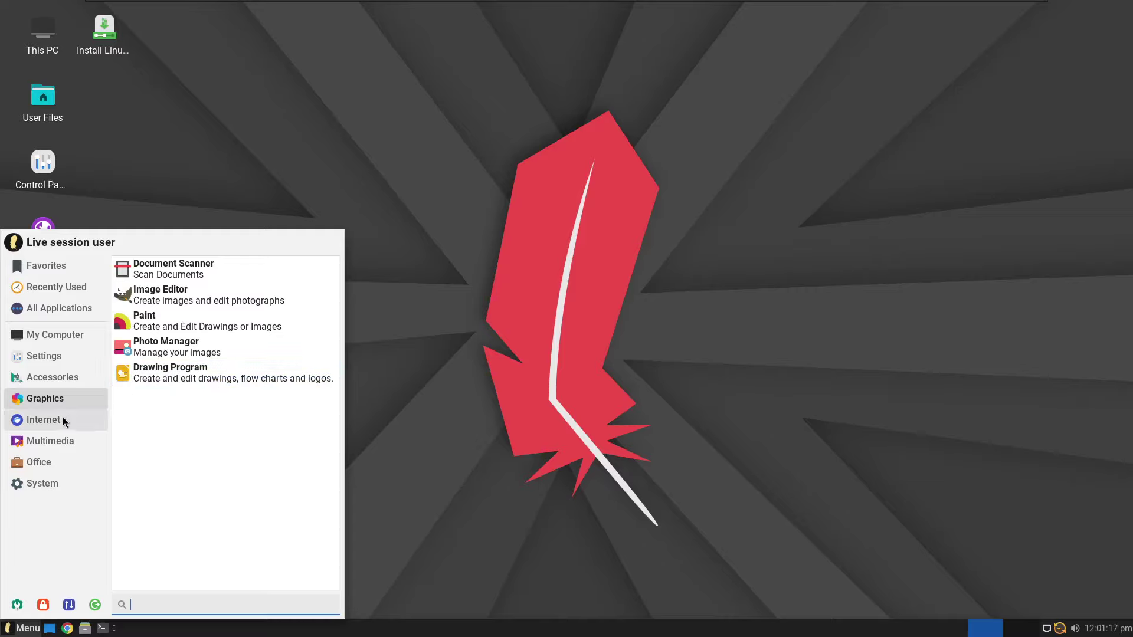
click(46, 419)
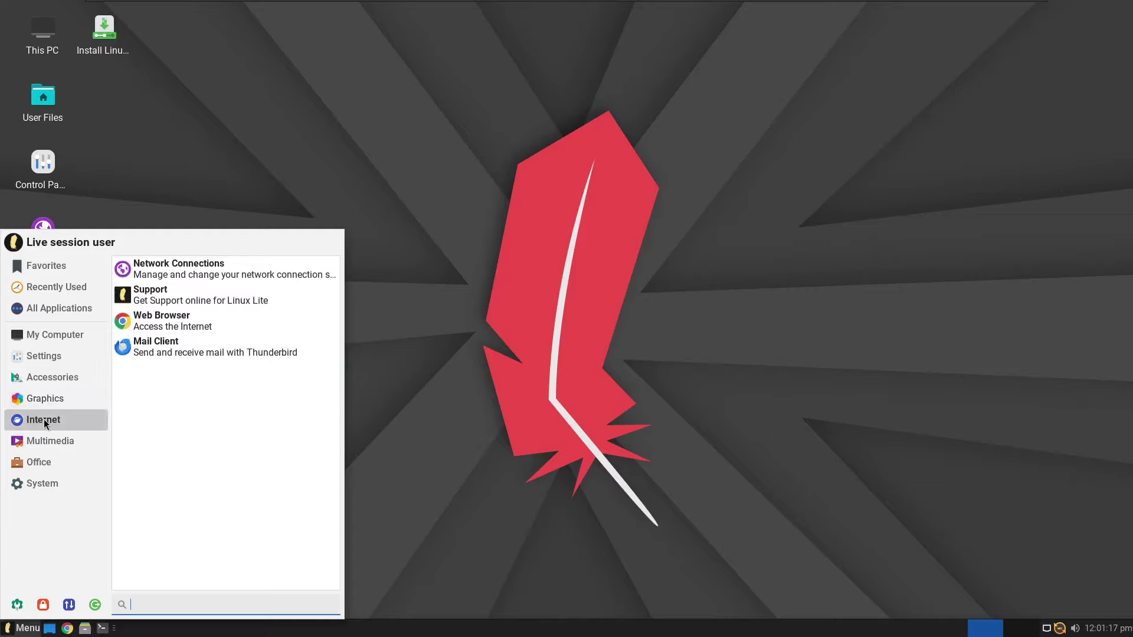
click(178, 325)
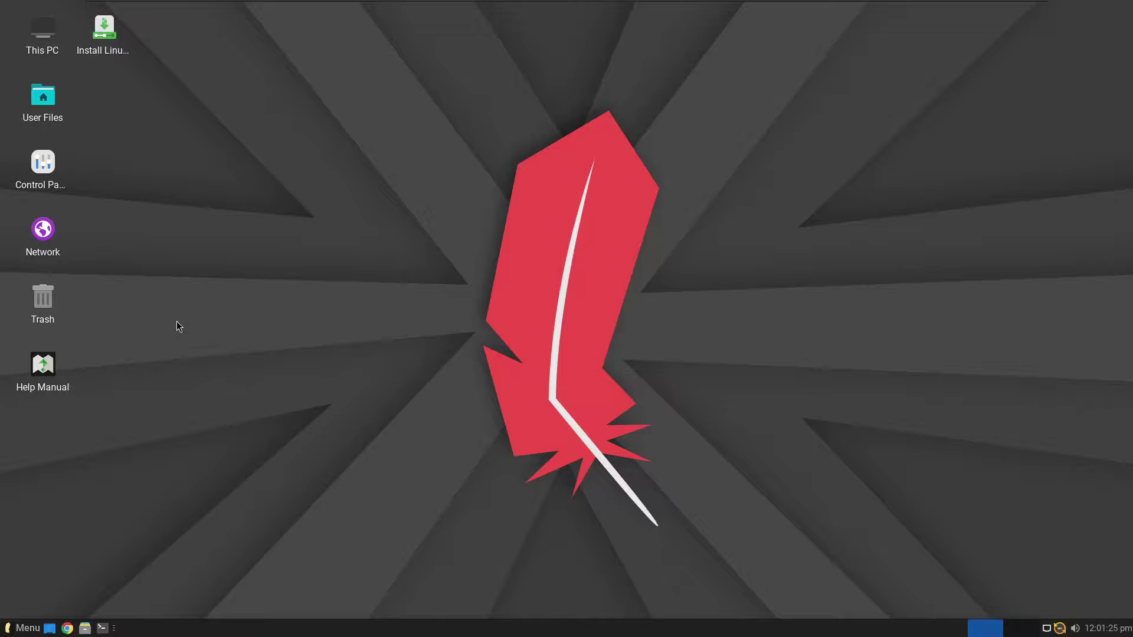
Step: Launch the Media player from the Multimedia category, accept its network access policy with metadata access allowed, and close it
click(24, 628)
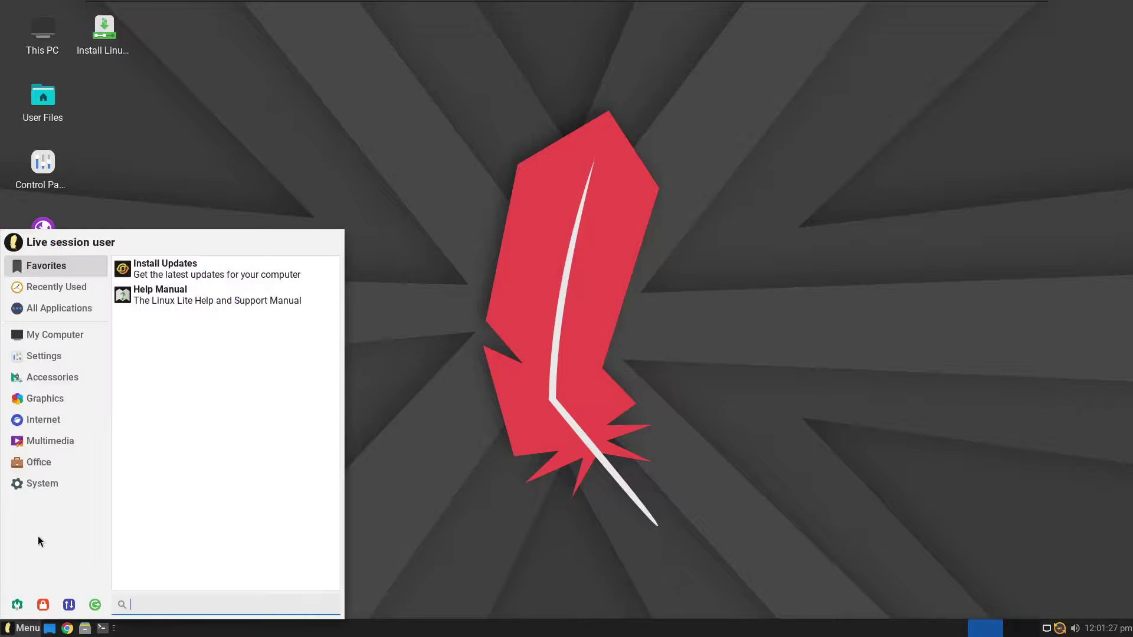
mouse_move(58, 424)
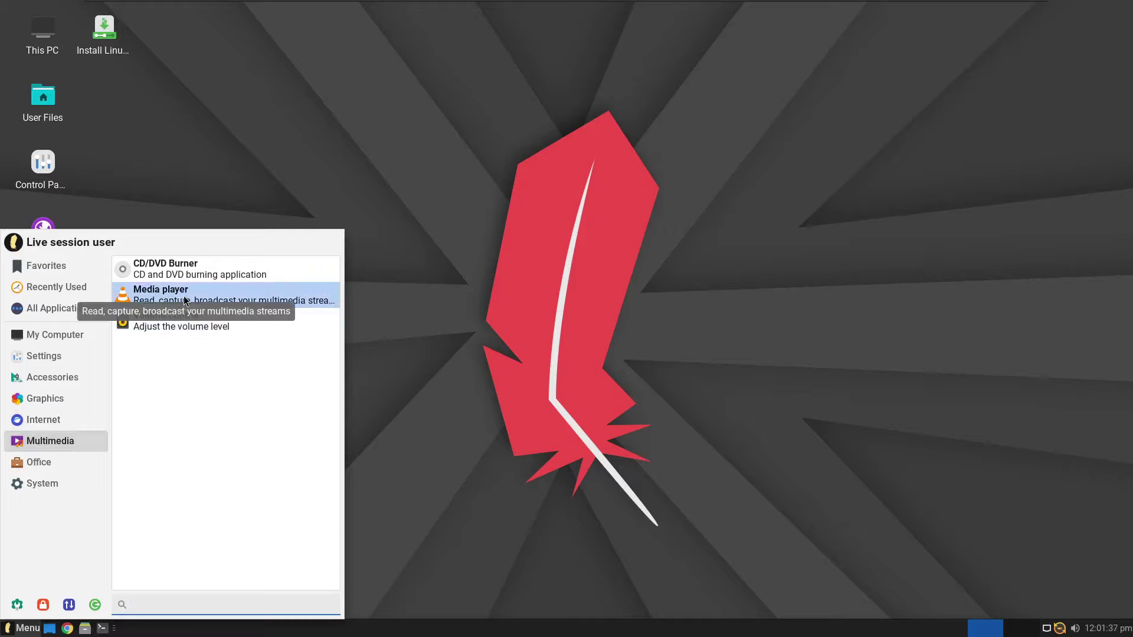
click(197, 295)
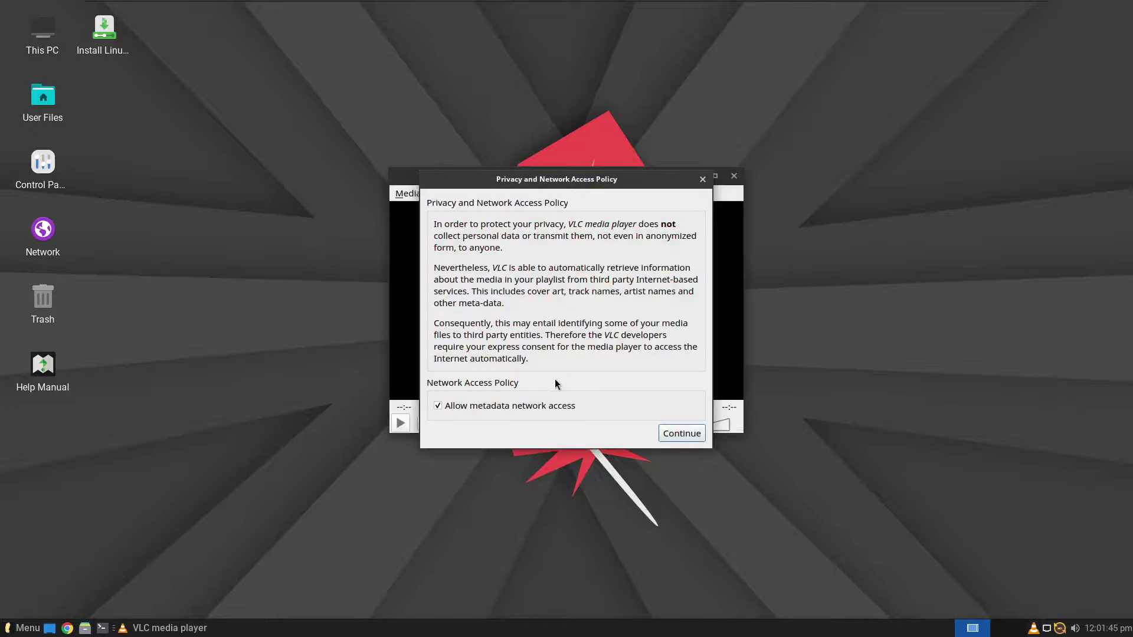
click(678, 435)
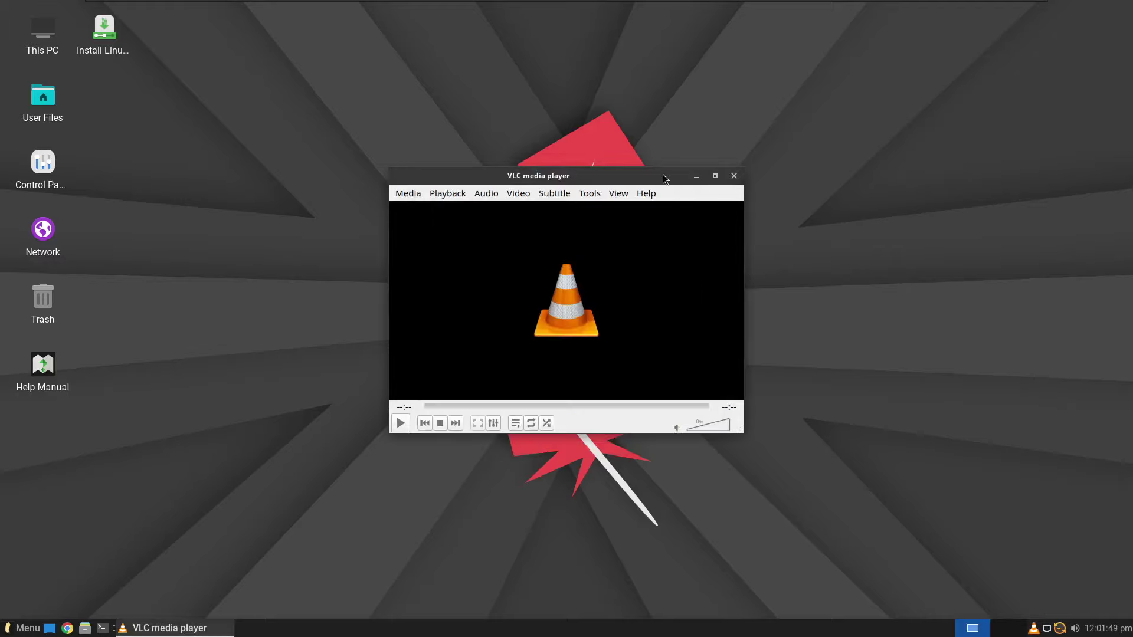
click(734, 177)
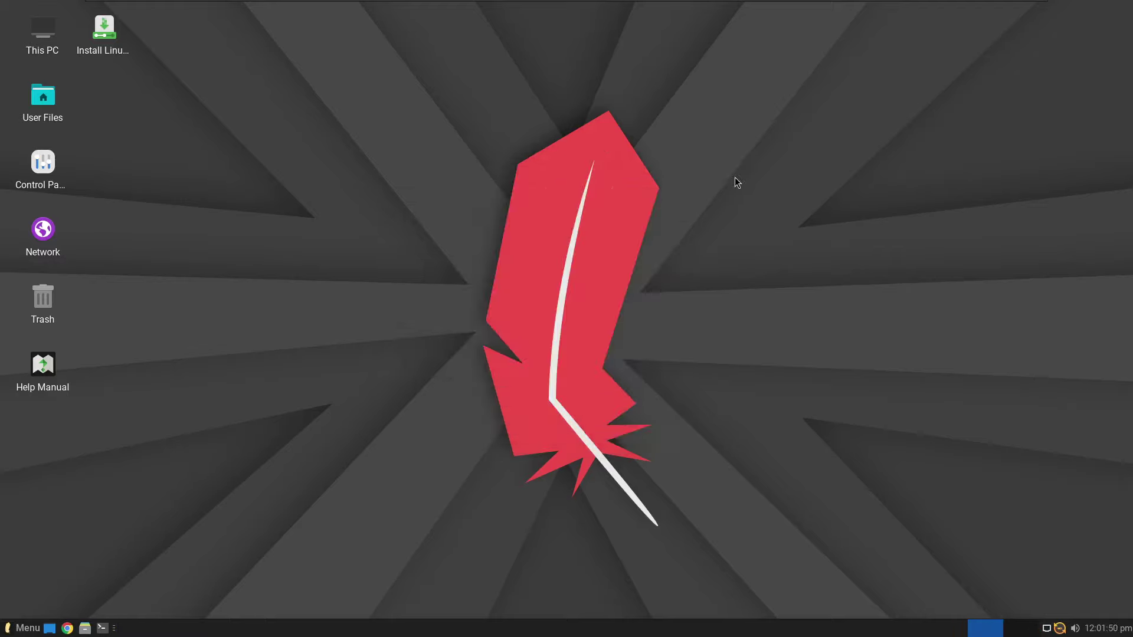
Step: Browse the Internet, Multimedia and Office applications in the launcher and start the Word Processor
click(23, 628)
click(51, 421)
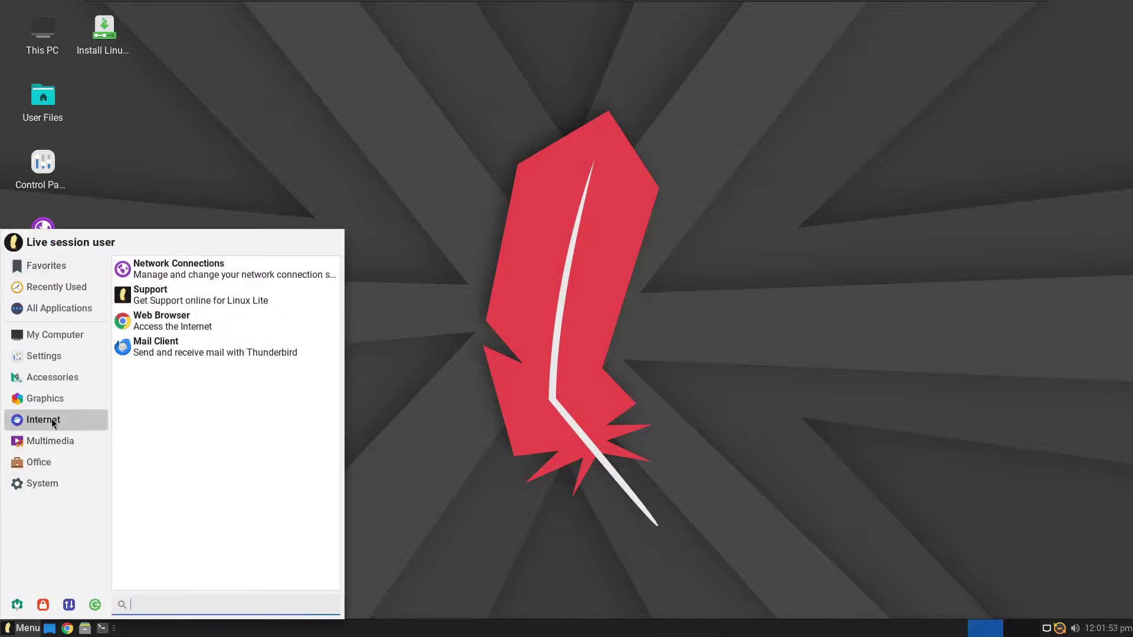
click(57, 445)
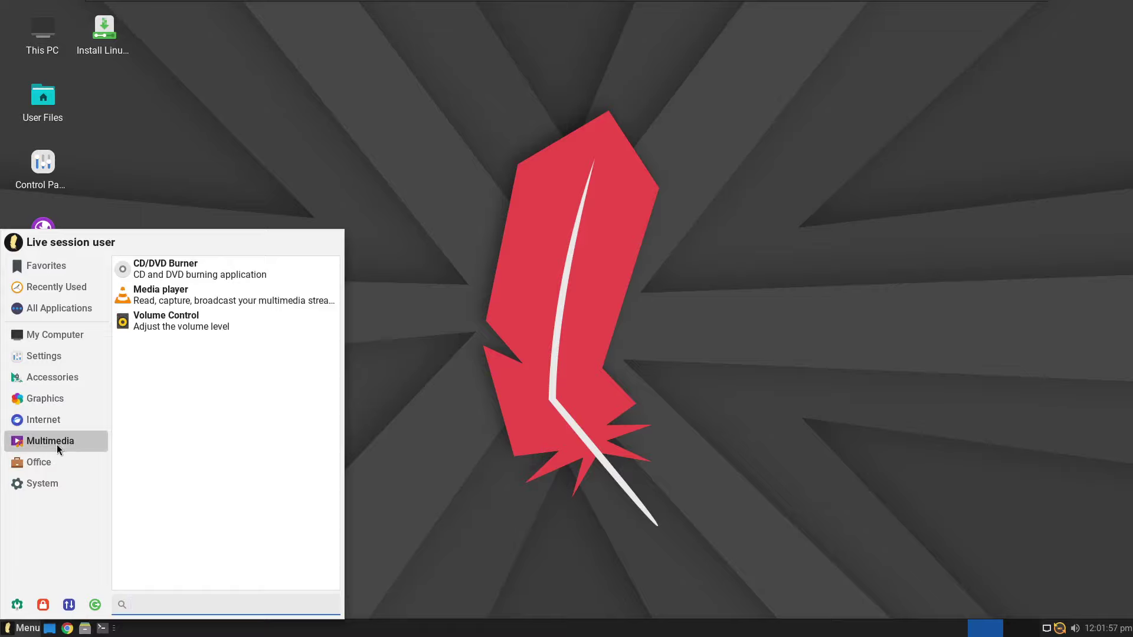
click(54, 458)
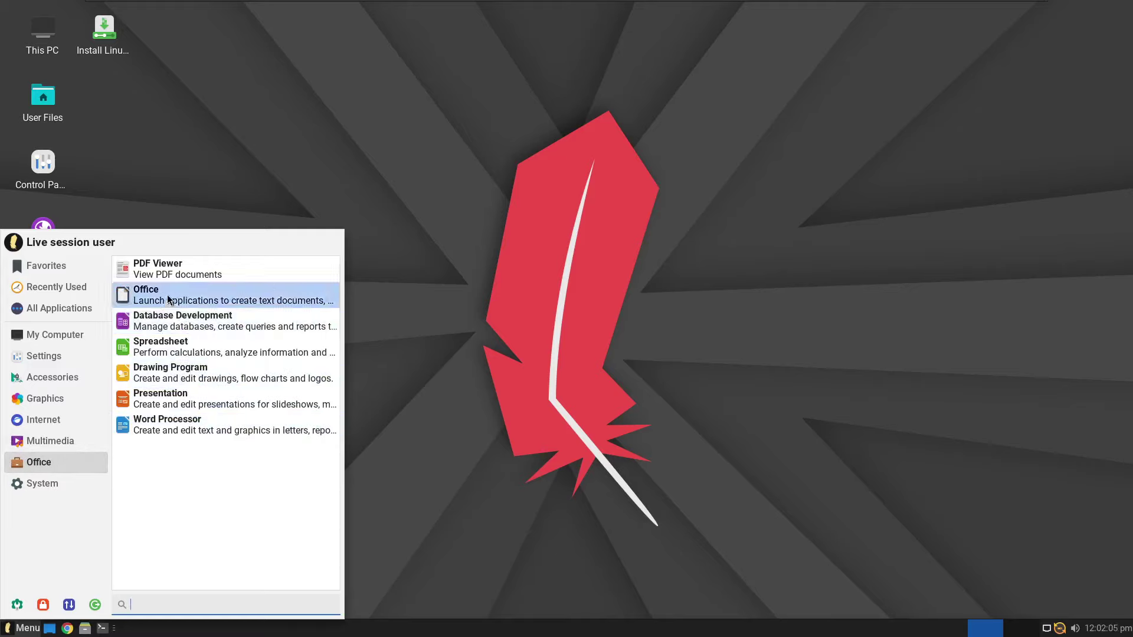
click(201, 424)
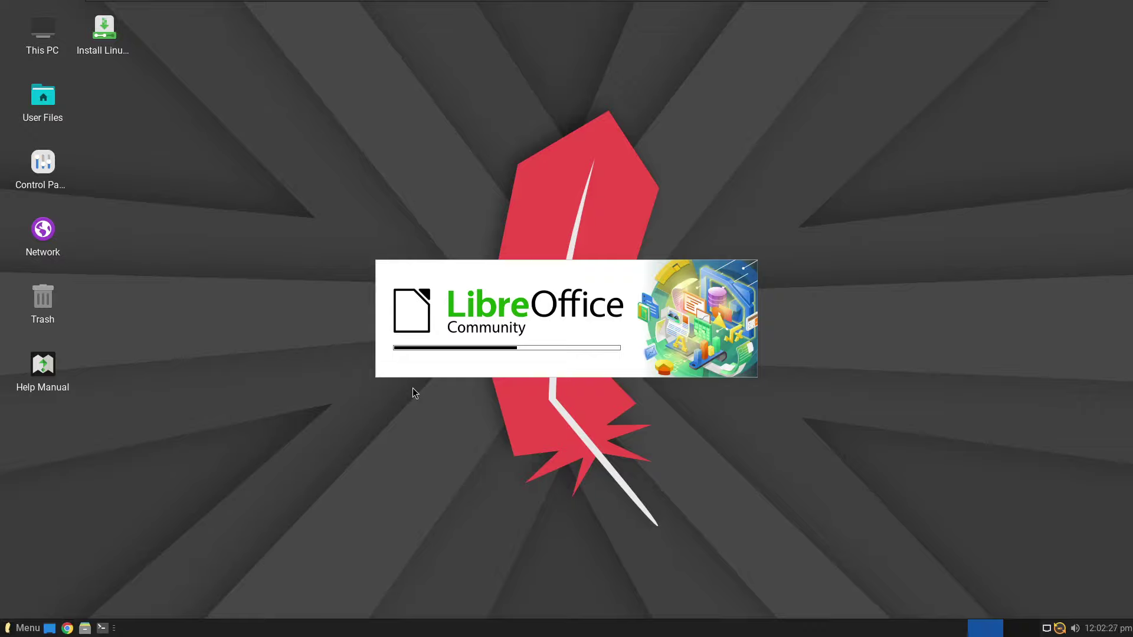
Step: Review the launcher's Internet, Multimedia and Office categories while the Word Processor loads
click(13, 630)
click(44, 420)
click(49, 444)
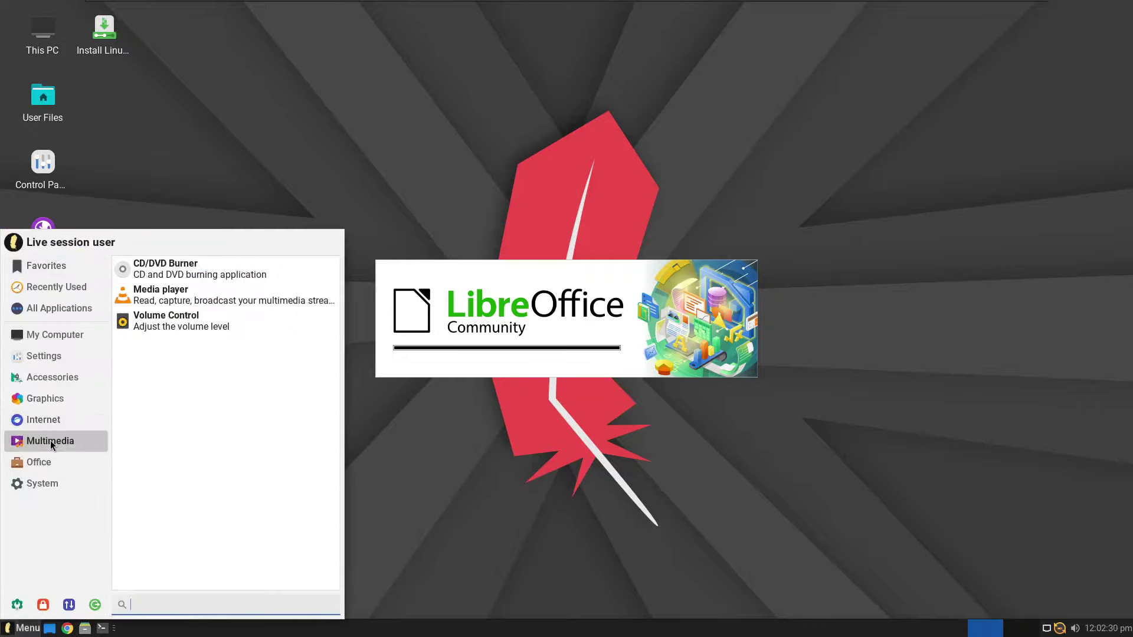
click(59, 463)
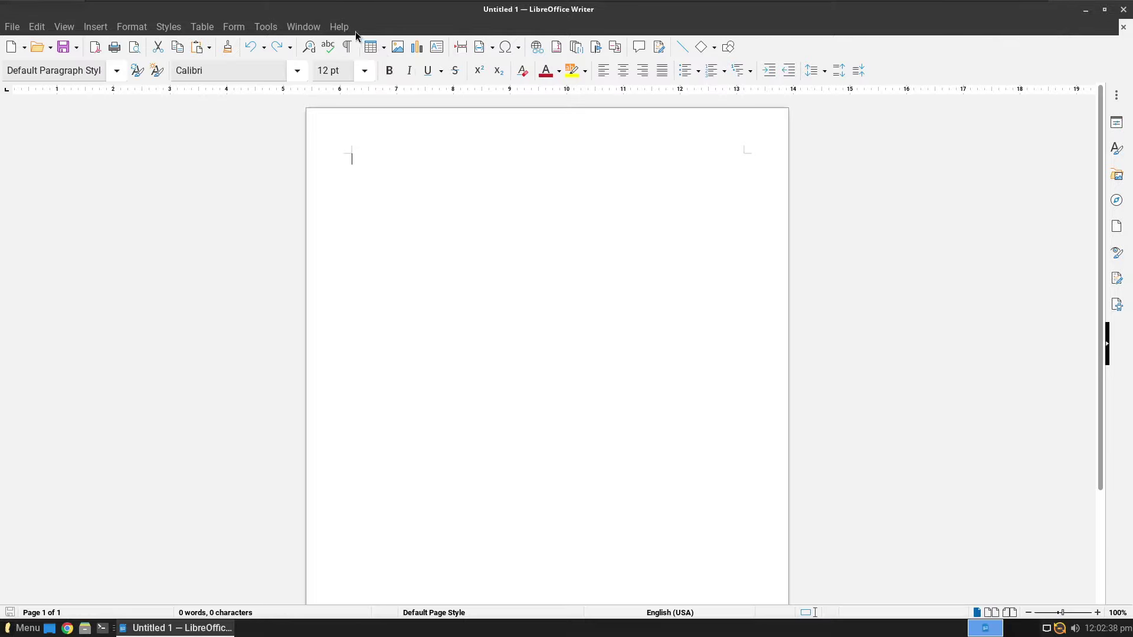
Step: View the About LibreOffice version information in Writer, and close Writer
click(737, 387)
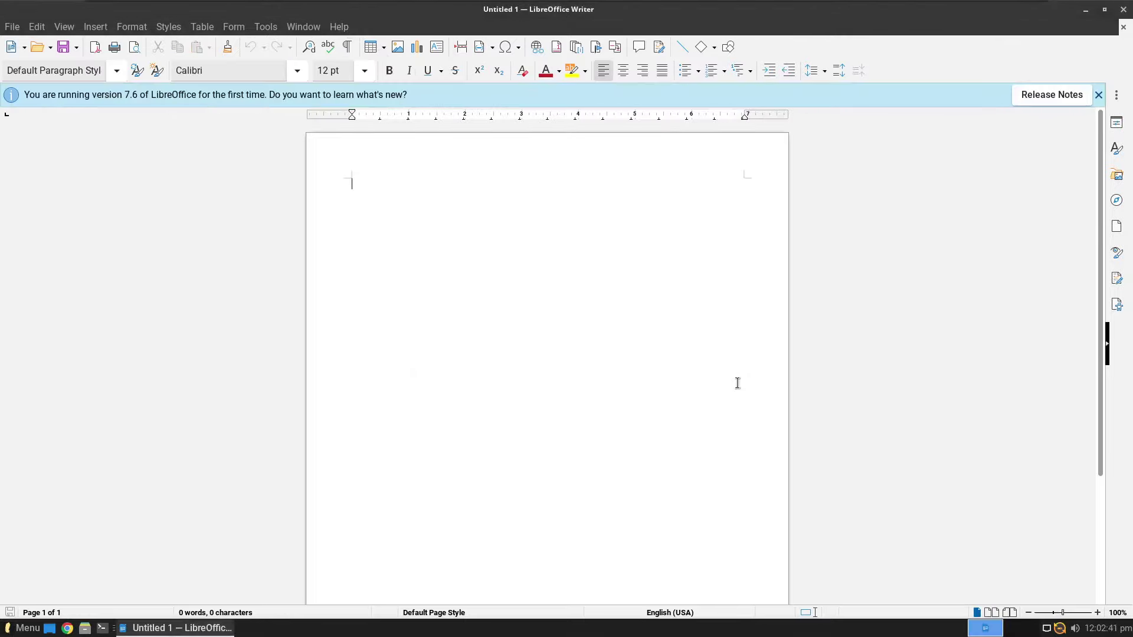
click(337, 28)
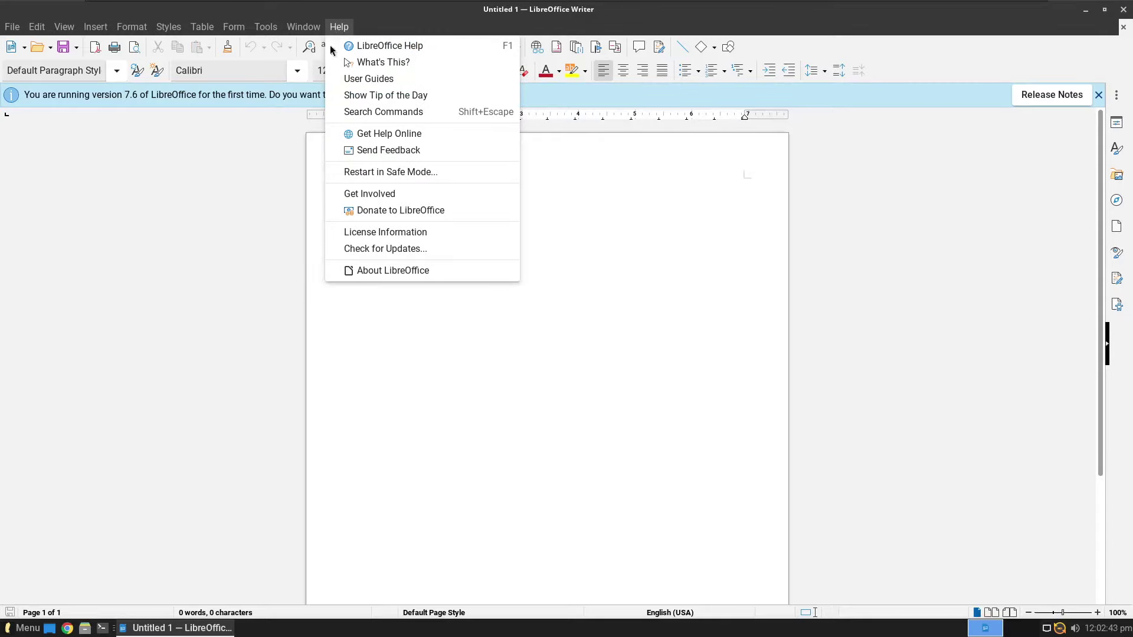
click(379, 269)
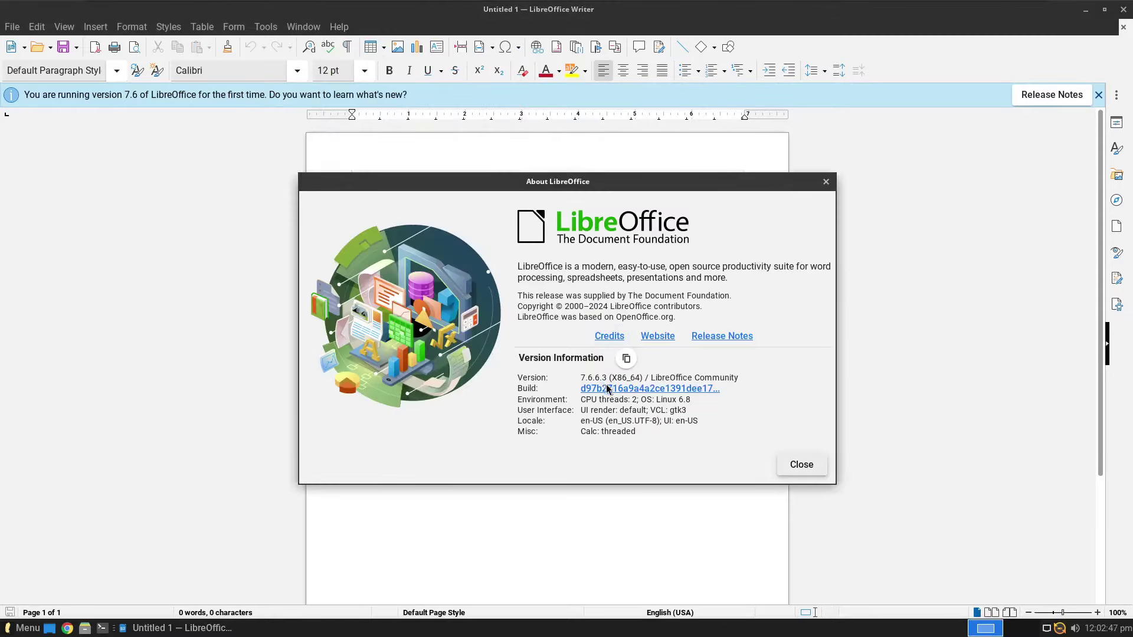
click(826, 182)
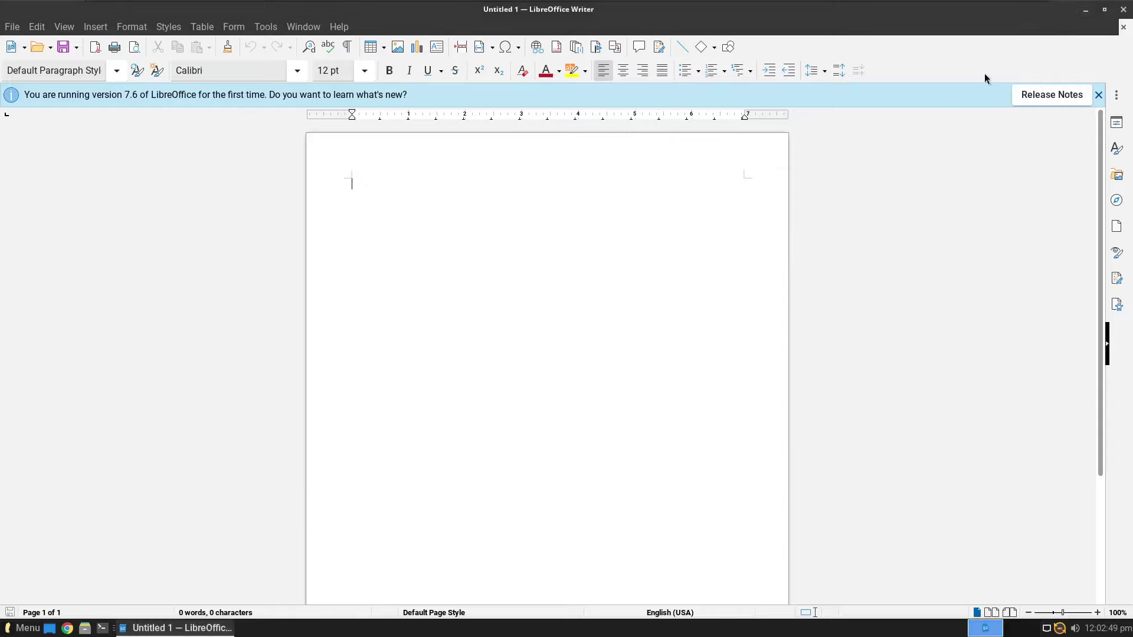
click(1123, 10)
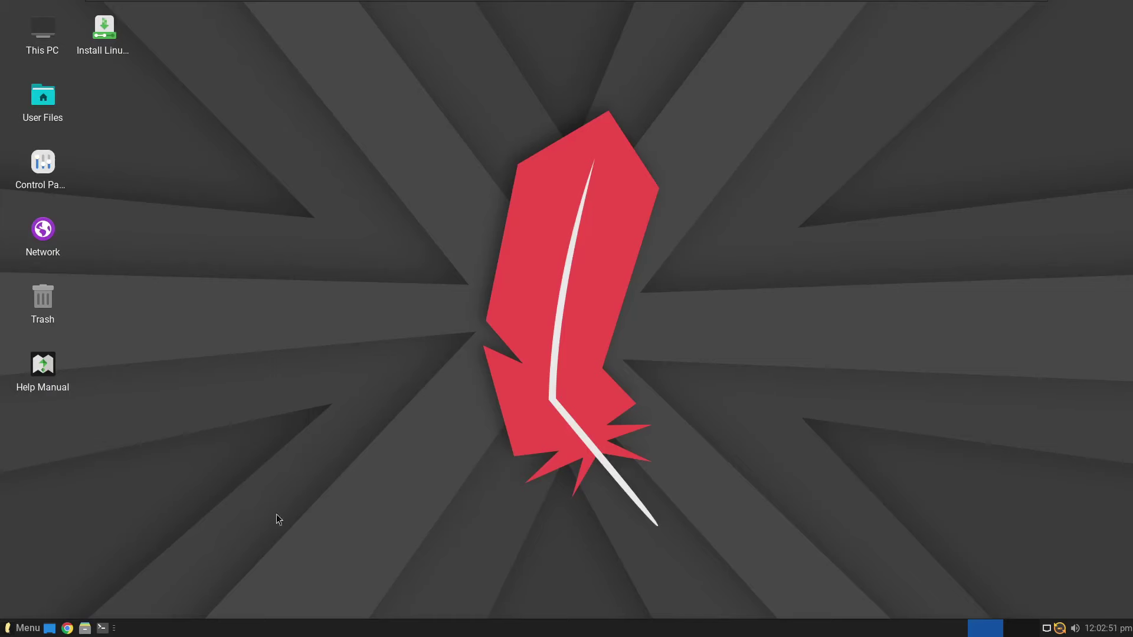
Step: Launch System Information from the System category, view the Operating System and Summary pages, and close it
click(33, 627)
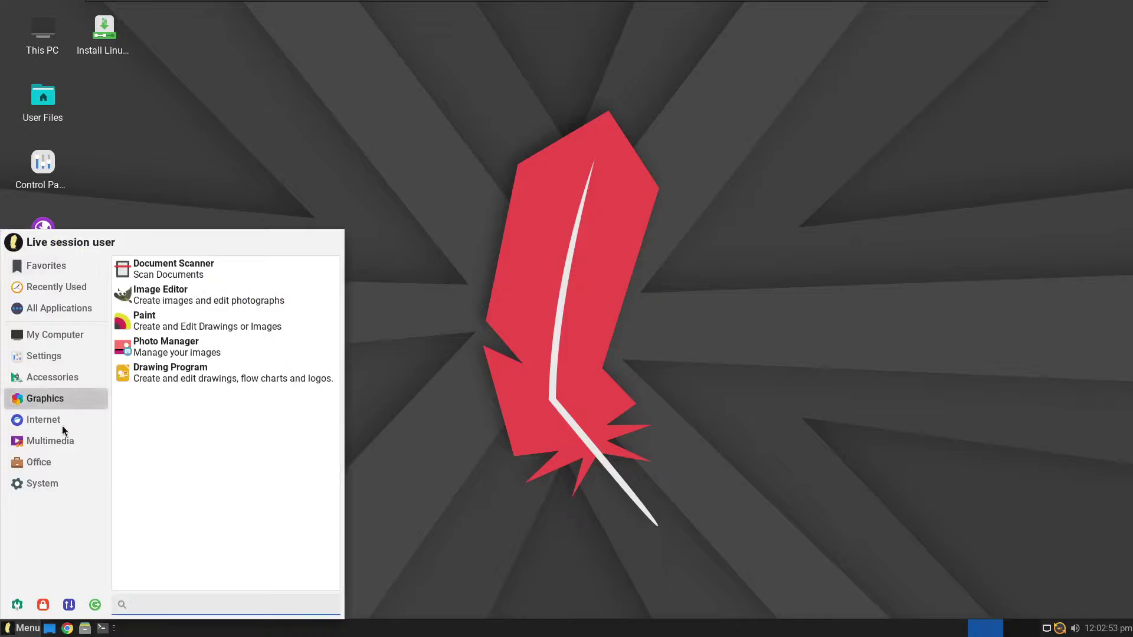
mouse_move(36, 485)
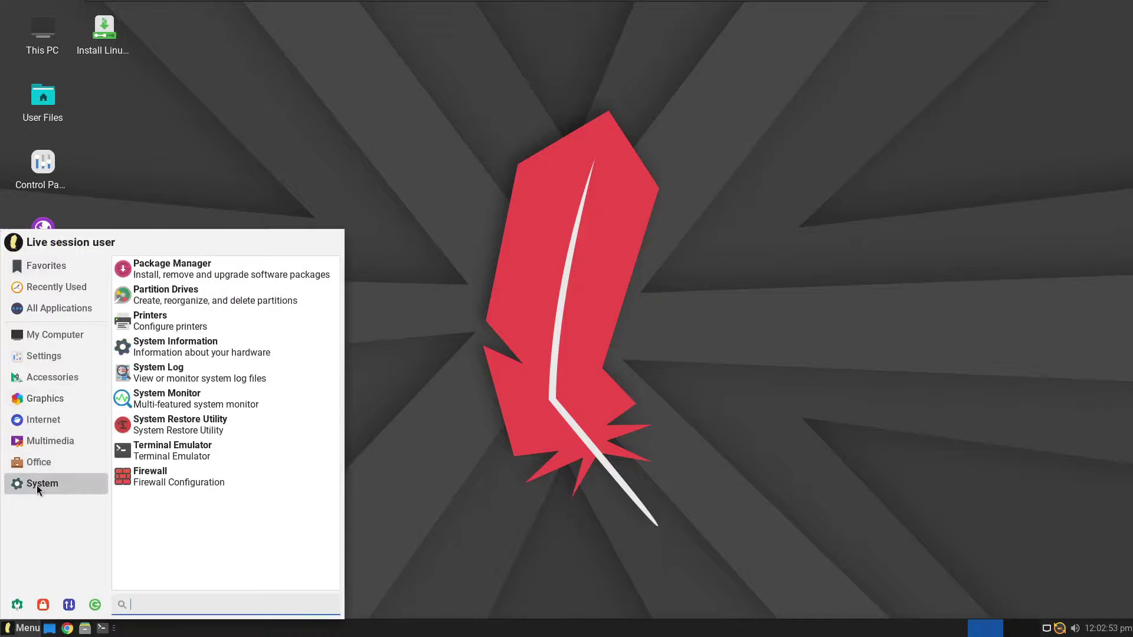
click(198, 353)
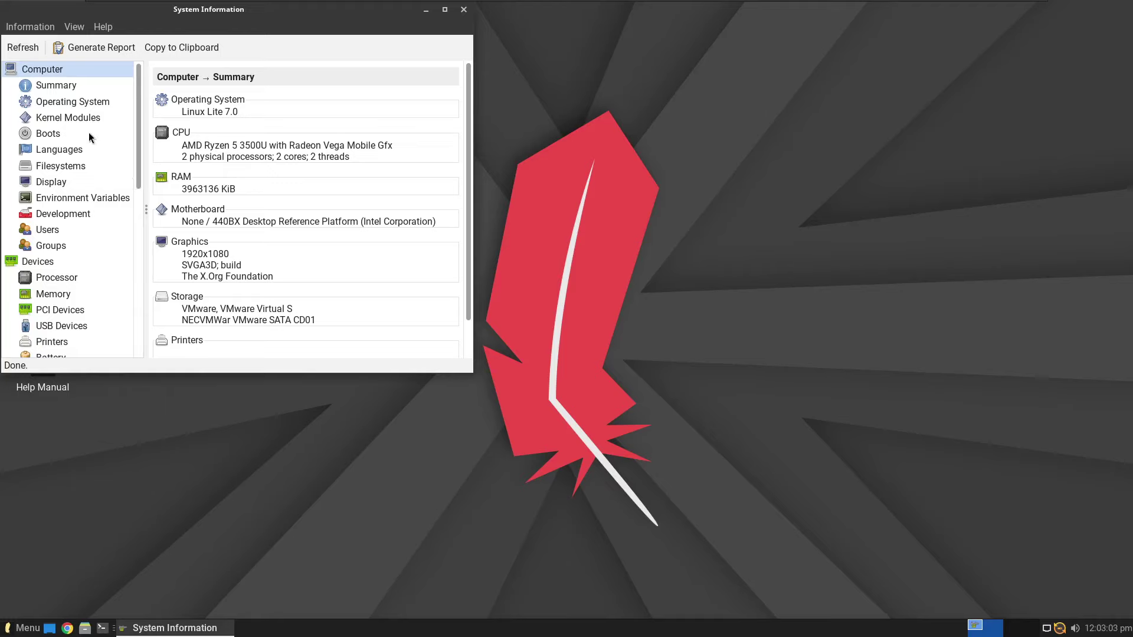
click(63, 101)
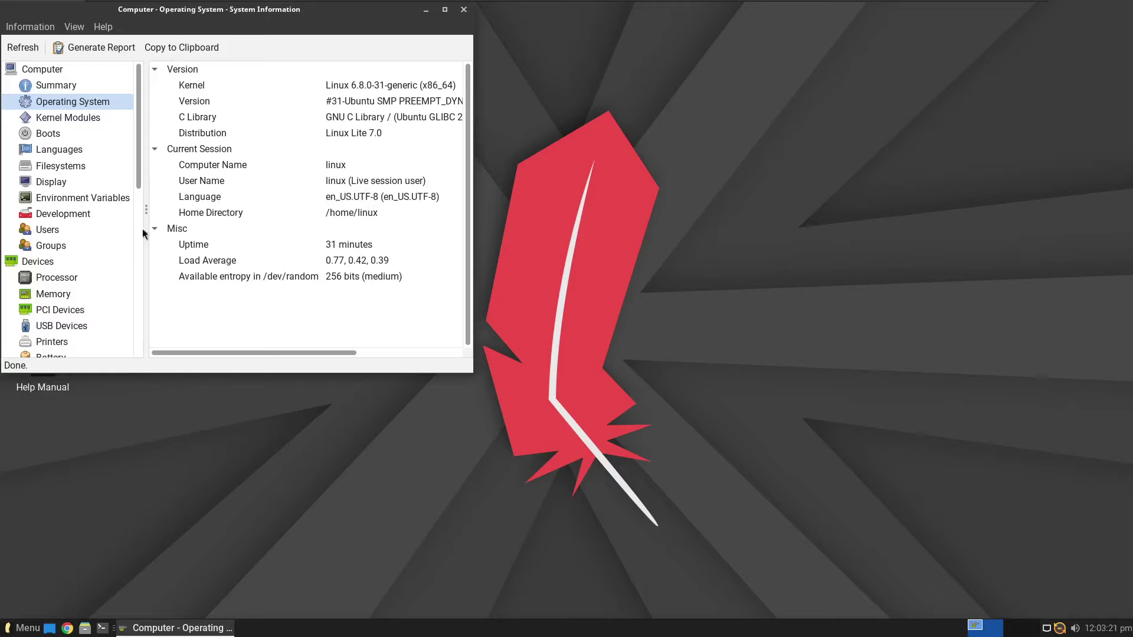
click(54, 85)
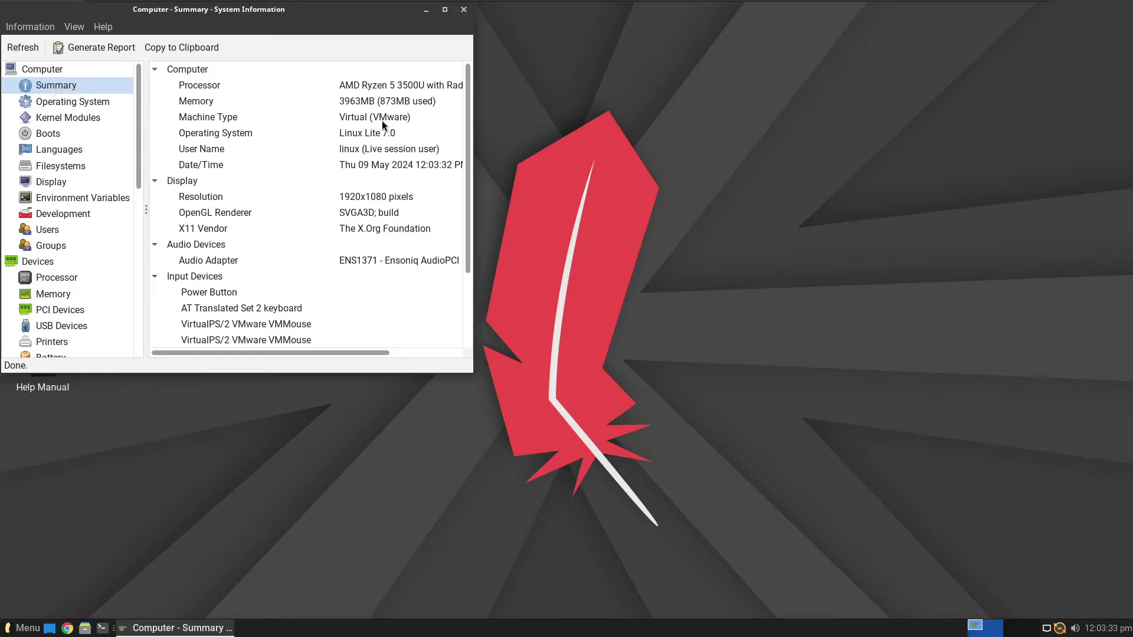
click(463, 9)
Step: Launch System Monitor from the System category, examine its CPU performance and Processes views, and close it
click(28, 628)
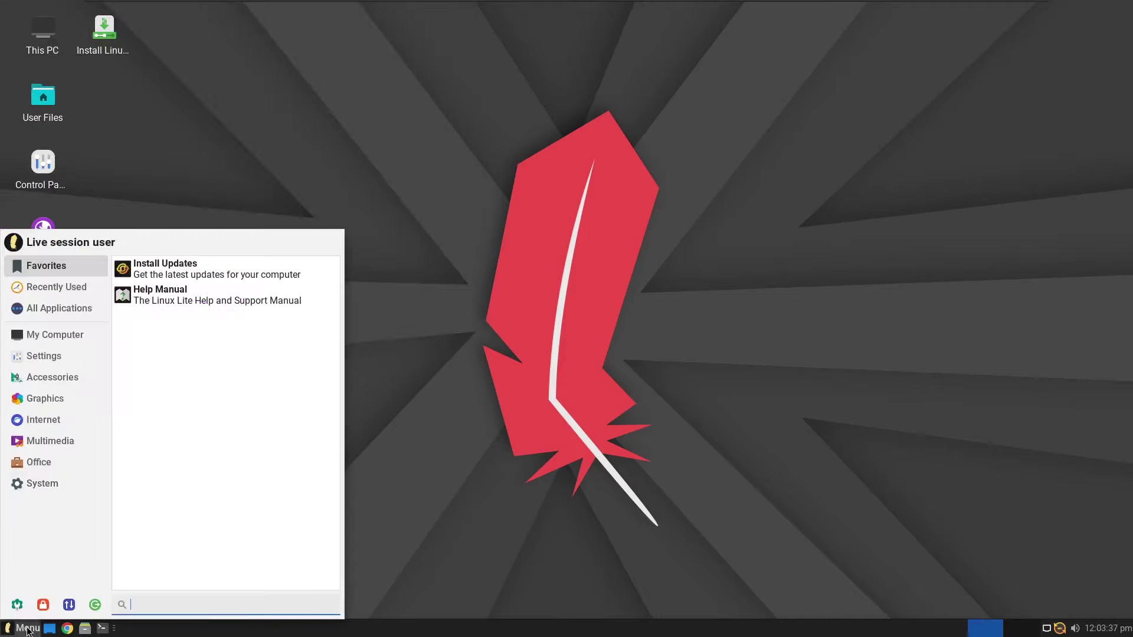
mouse_move(45, 482)
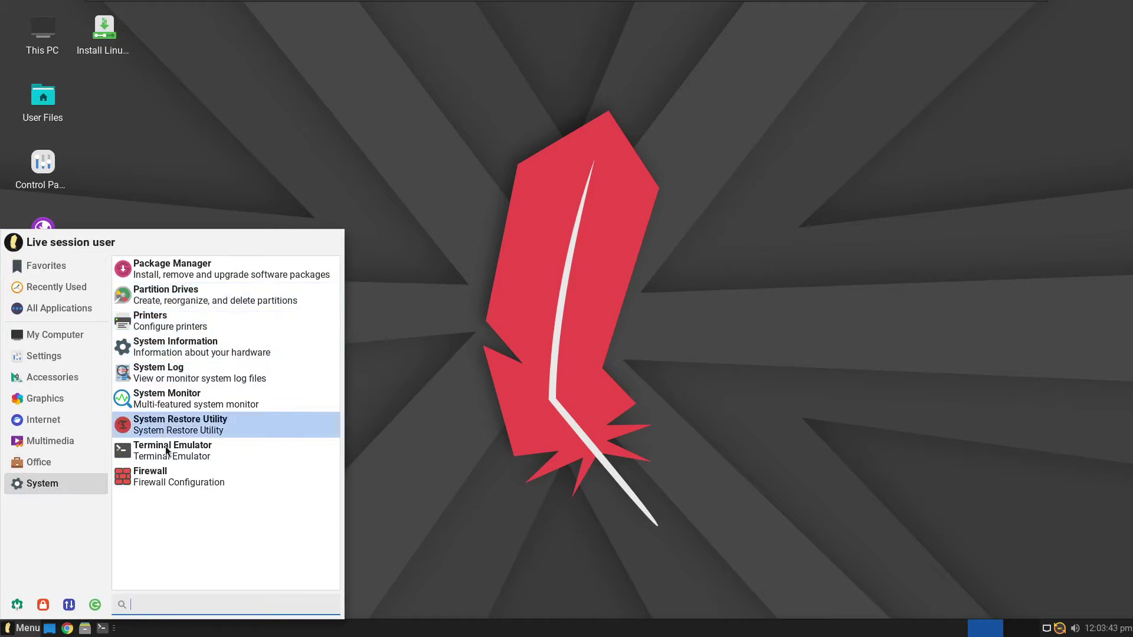
click(222, 402)
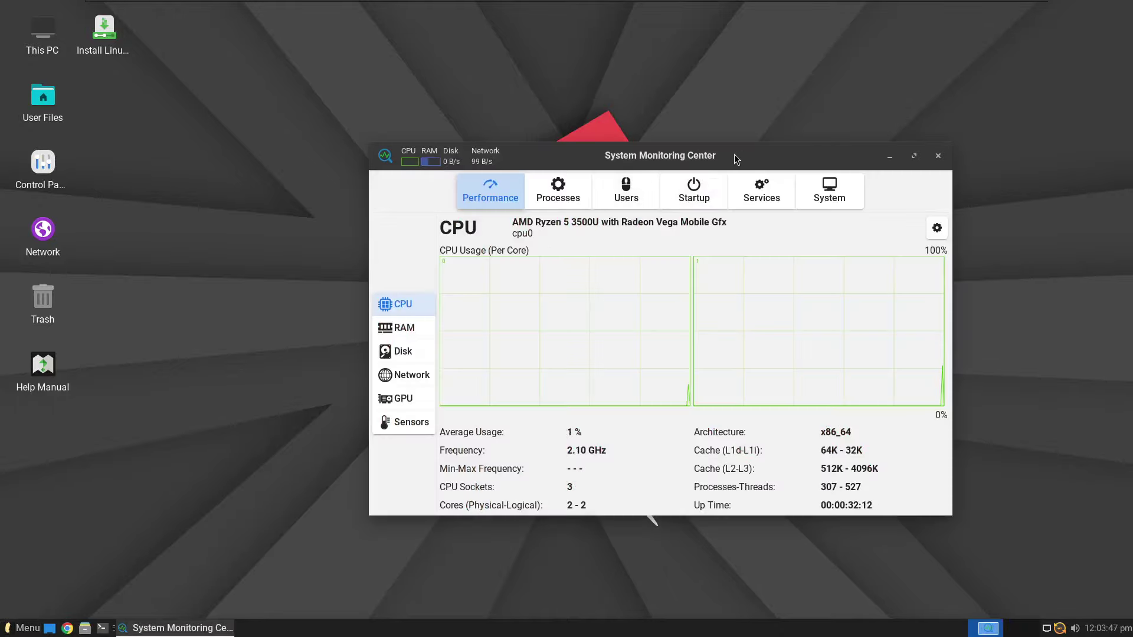
drag(756, 155, 686, 78)
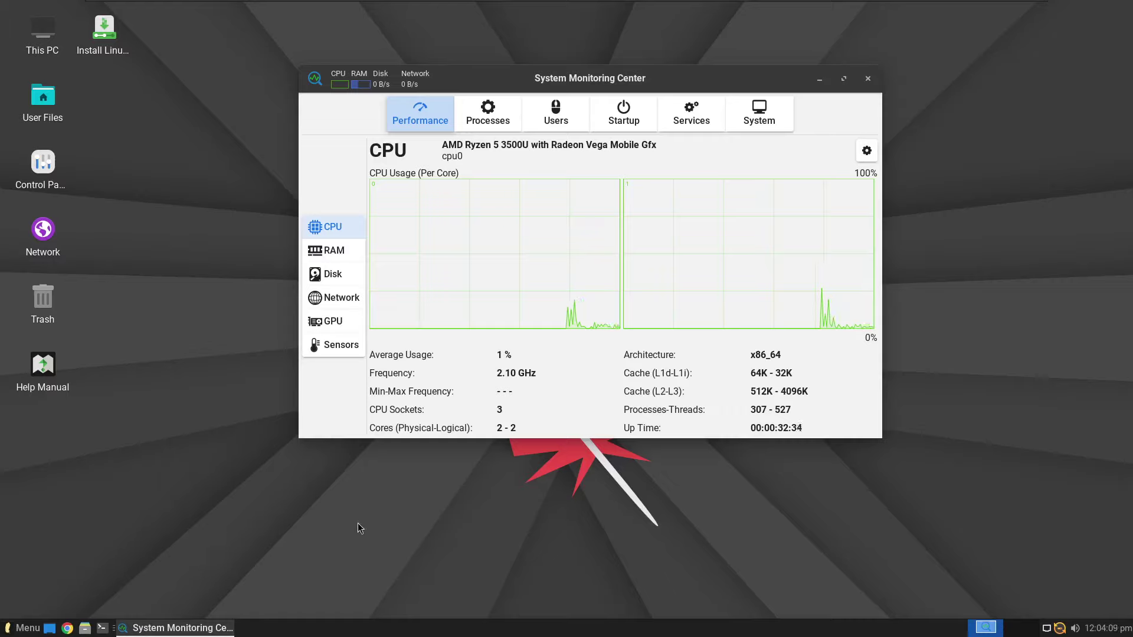
click(489, 116)
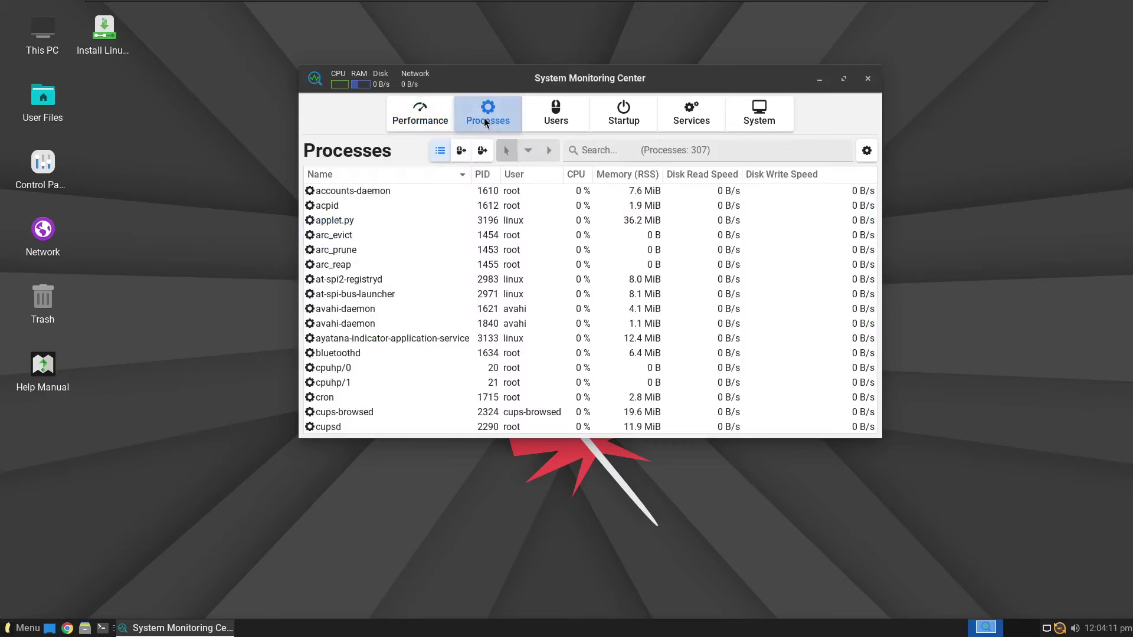
click(548, 120)
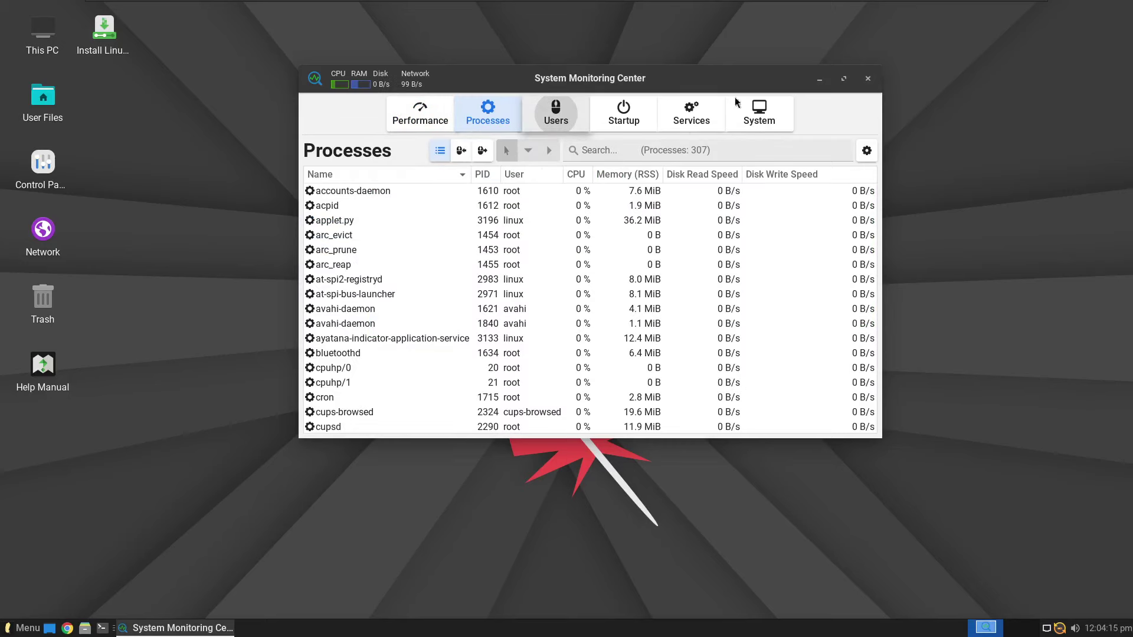
click(418, 122)
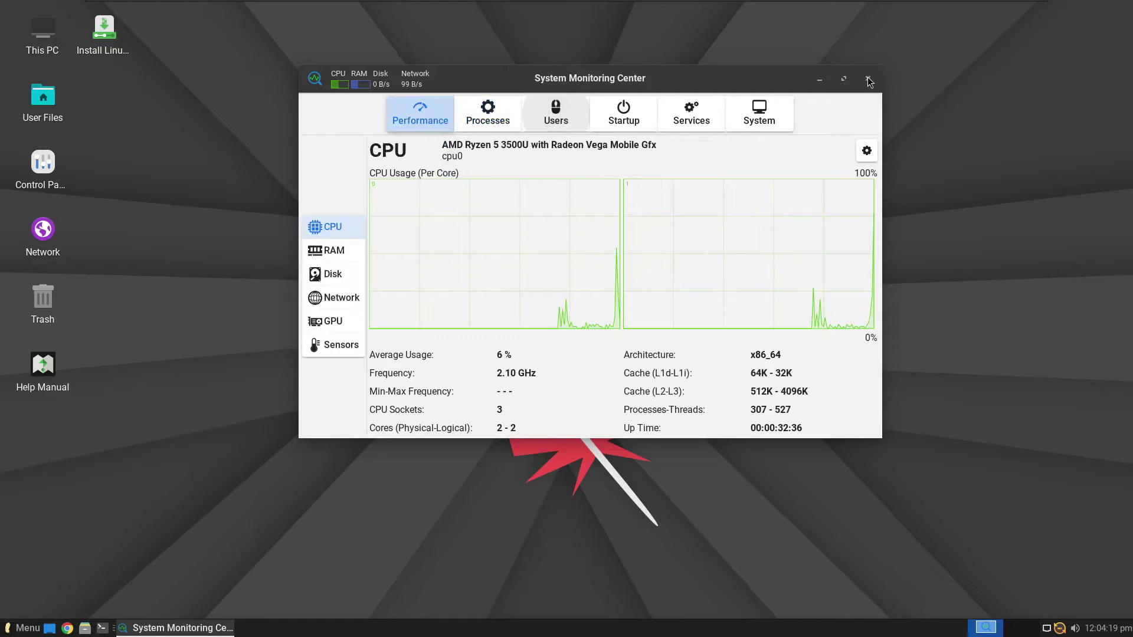
click(868, 80)
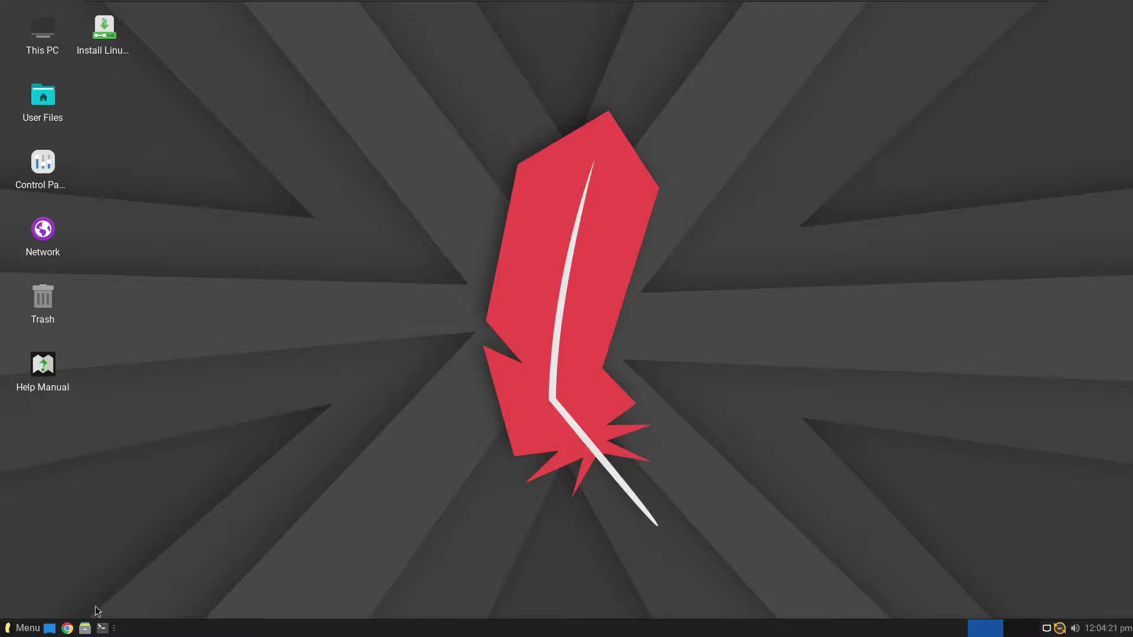
Step: Launch the Package Manager from the System category, view the acpi-support package description, and close it
click(24, 627)
mouse_move(58, 401)
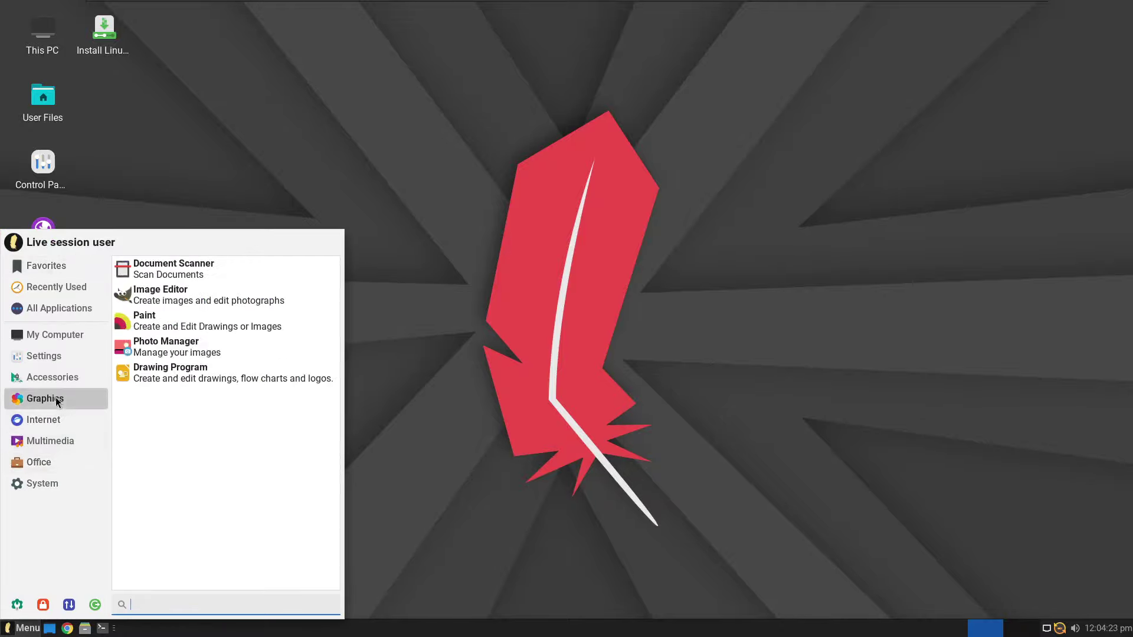
mouse_move(59, 380)
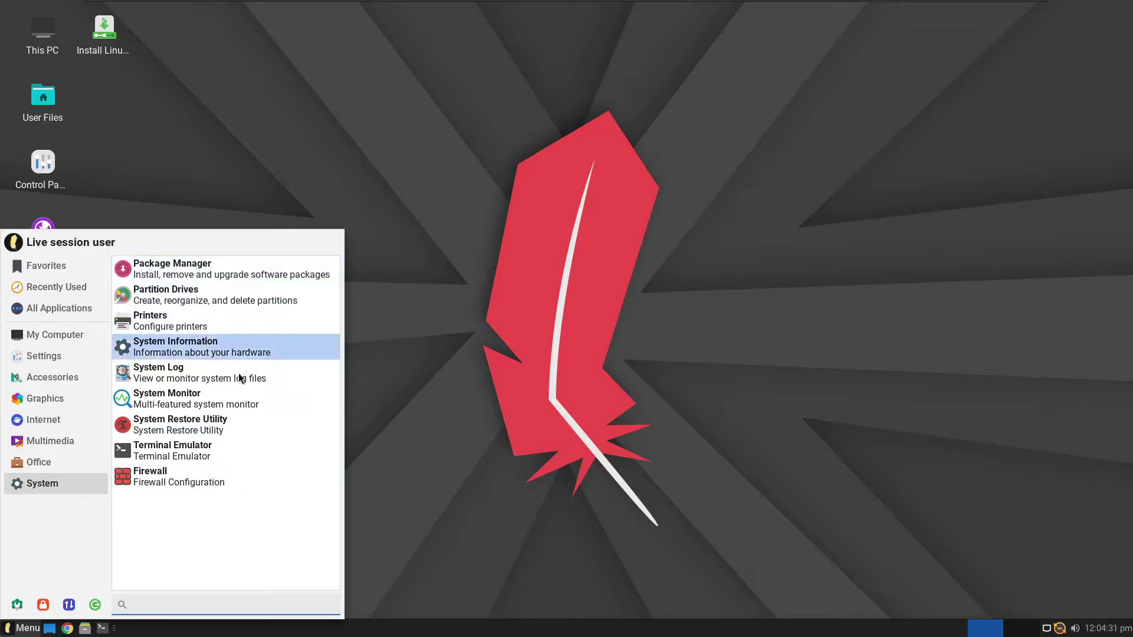
click(258, 275)
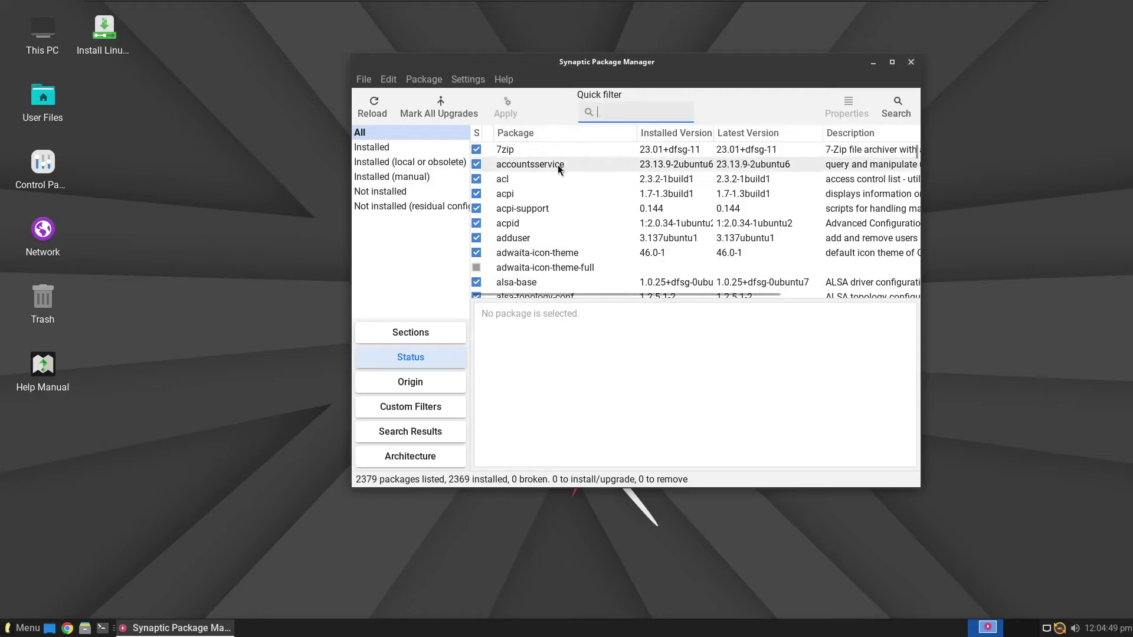
click(539, 208)
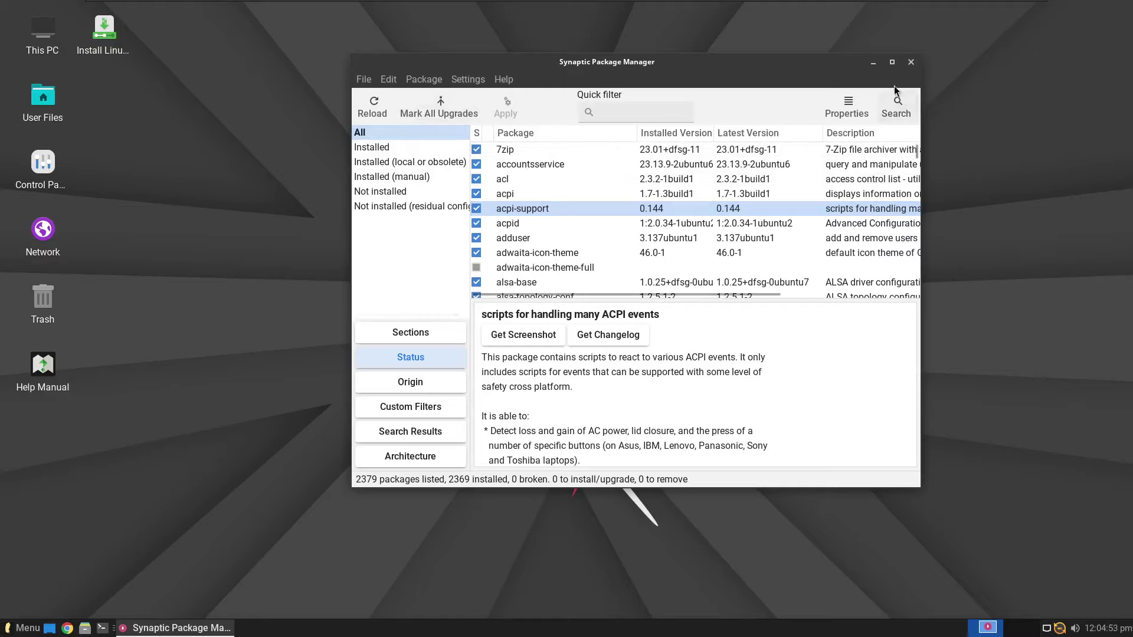
click(910, 62)
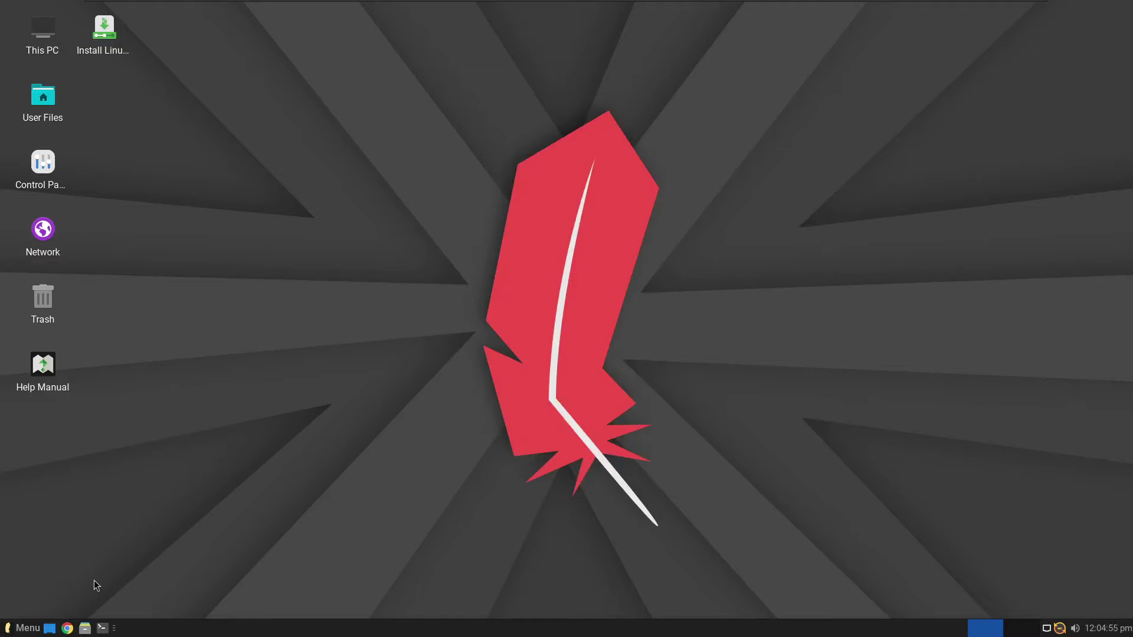
Step: Browse the launcher's System, Multimedia, Accessories, My Computer and All Applications categories
click(21, 630)
click(61, 489)
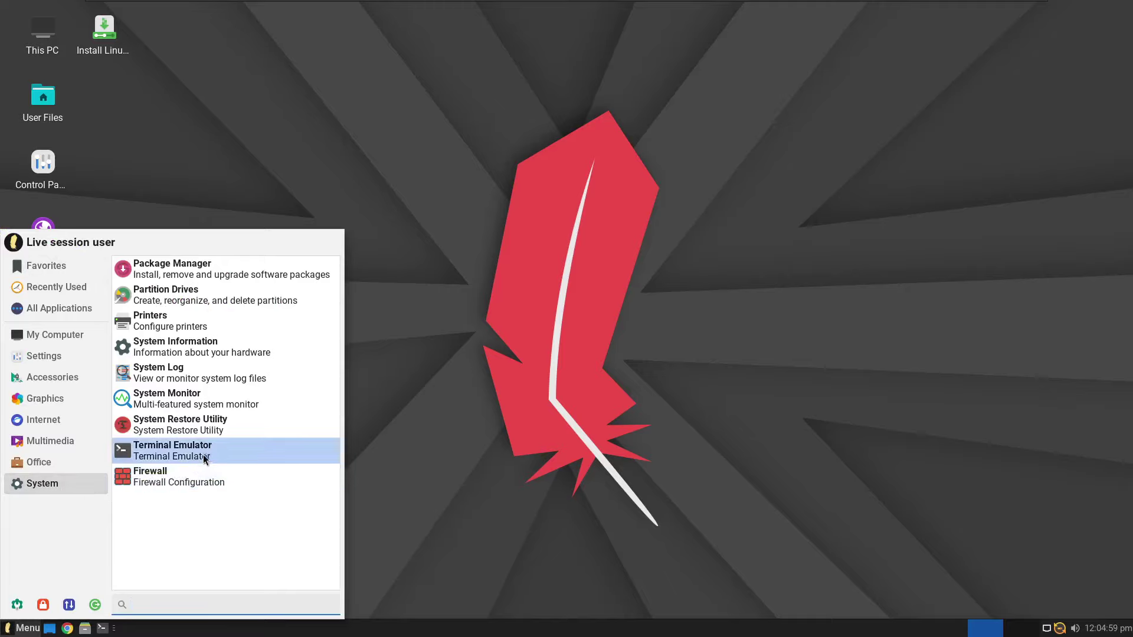
click(50, 441)
click(52, 377)
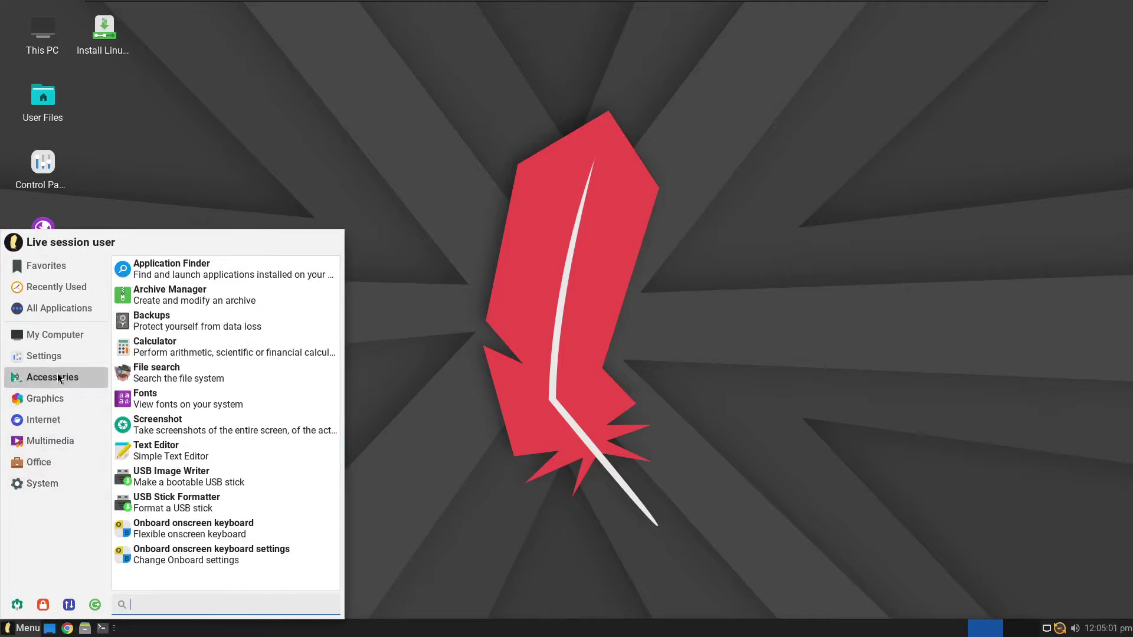
click(55, 334)
click(57, 309)
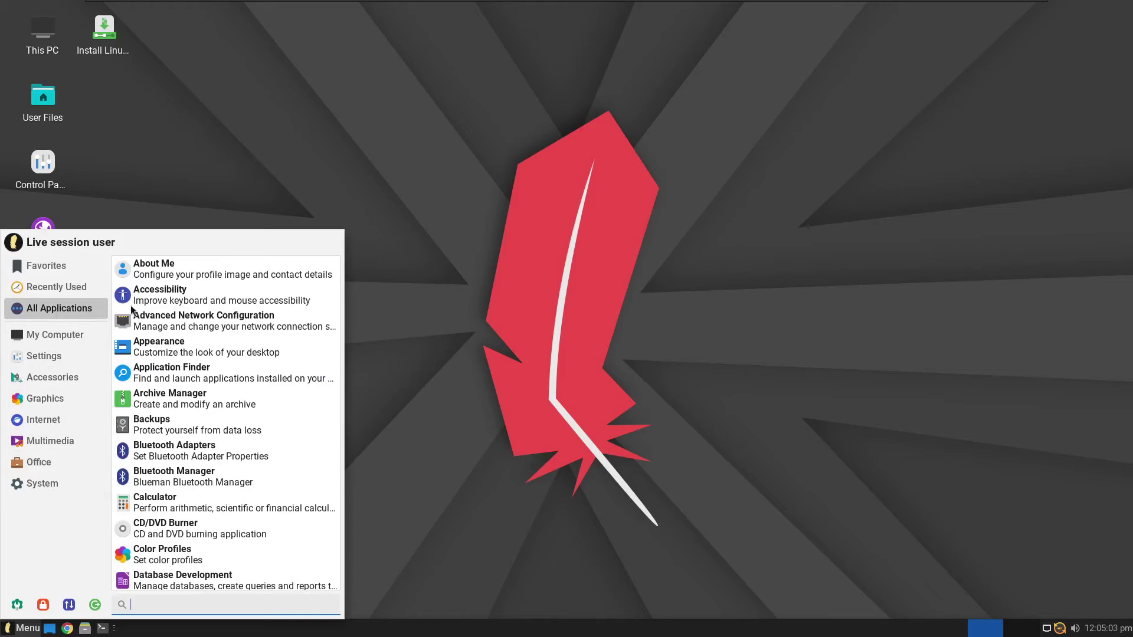
scroll(198, 443, down, 3)
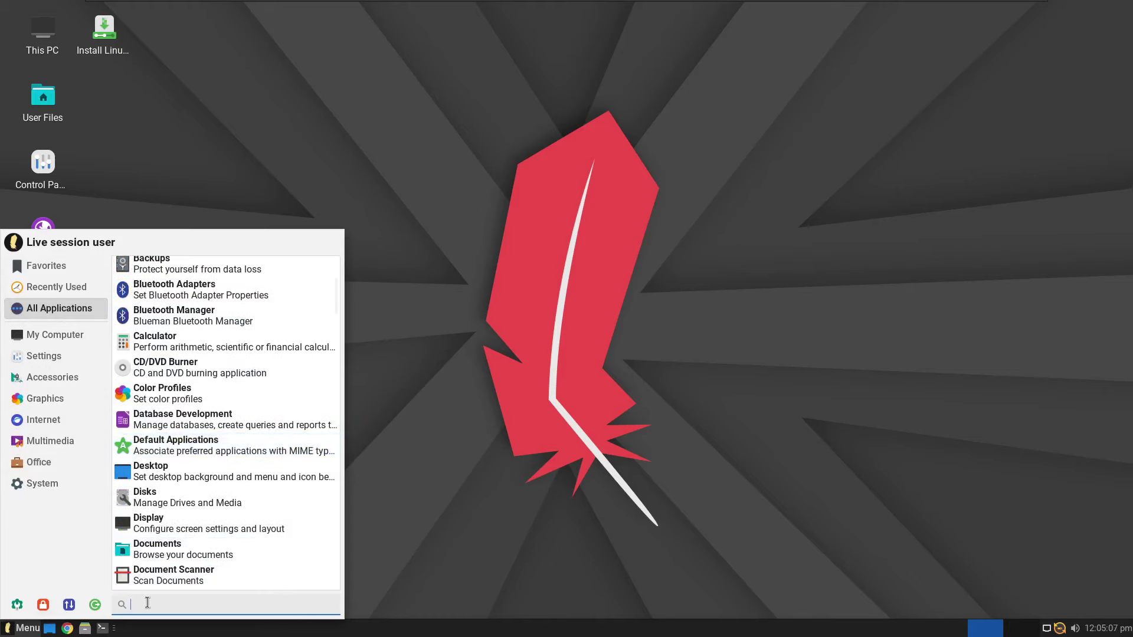
Step: Search the launcher for "disk", launch Disks, view the CD/DVD Drive and Loop Device details, and close it
text(disk)
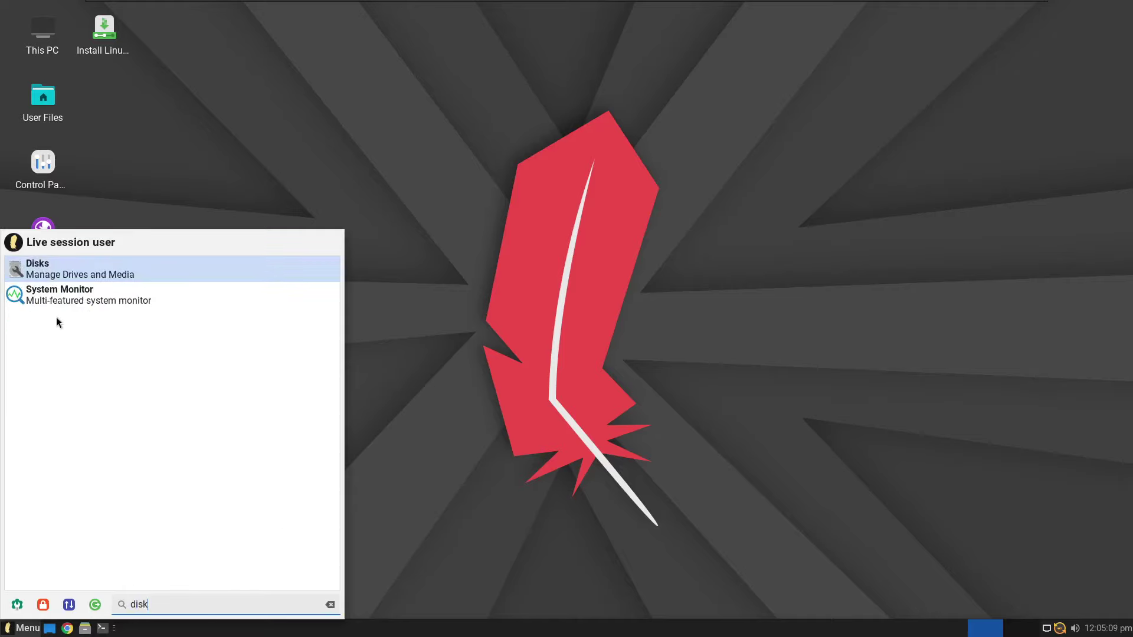
click(59, 270)
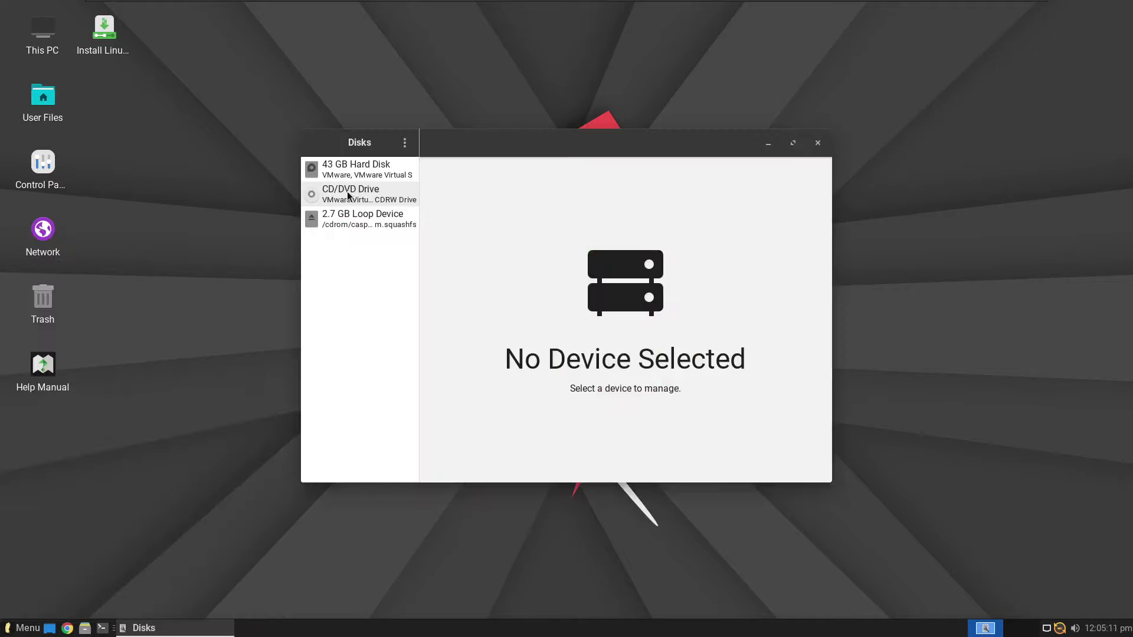
click(372, 189)
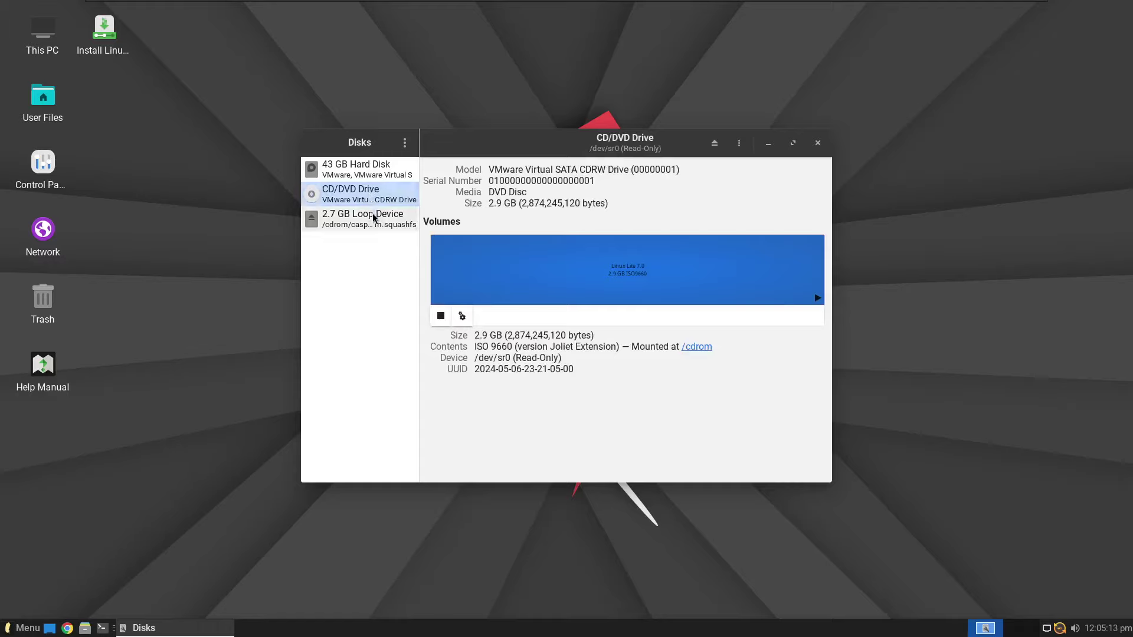
click(373, 218)
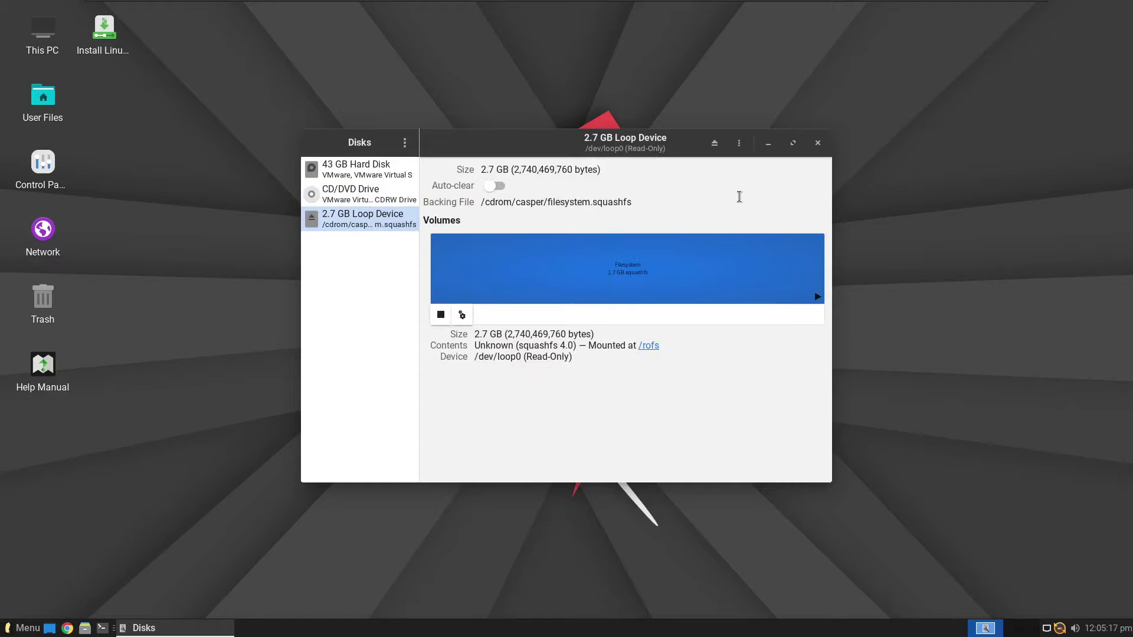
click(817, 142)
Step: View the launcher's My Computer and Internet categories, and dismiss the launcher
click(25, 627)
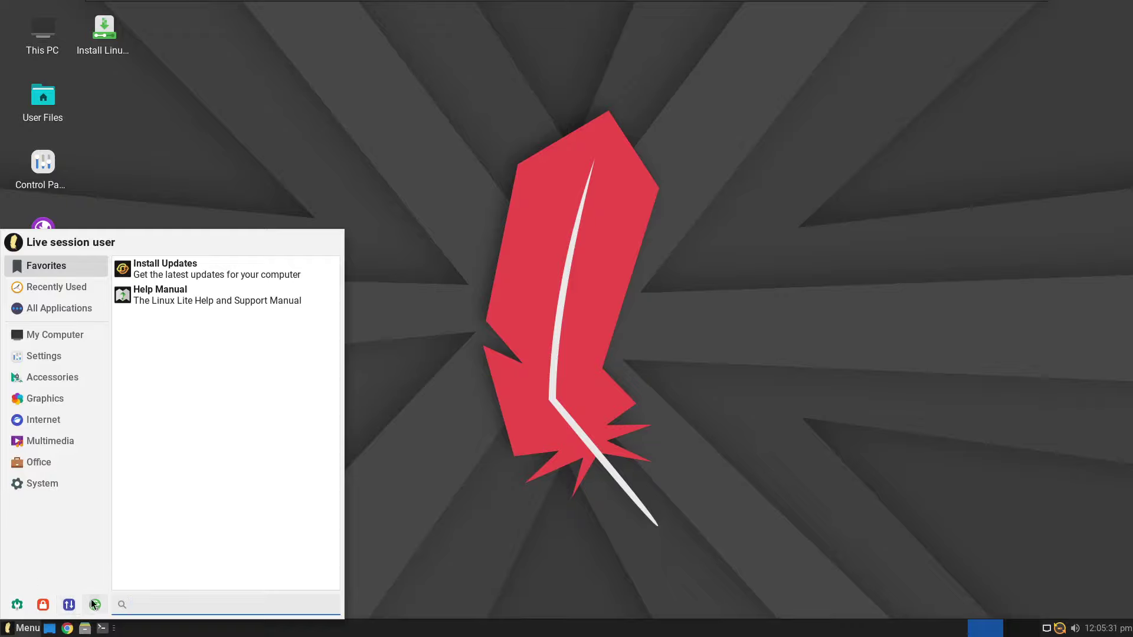
click(82, 335)
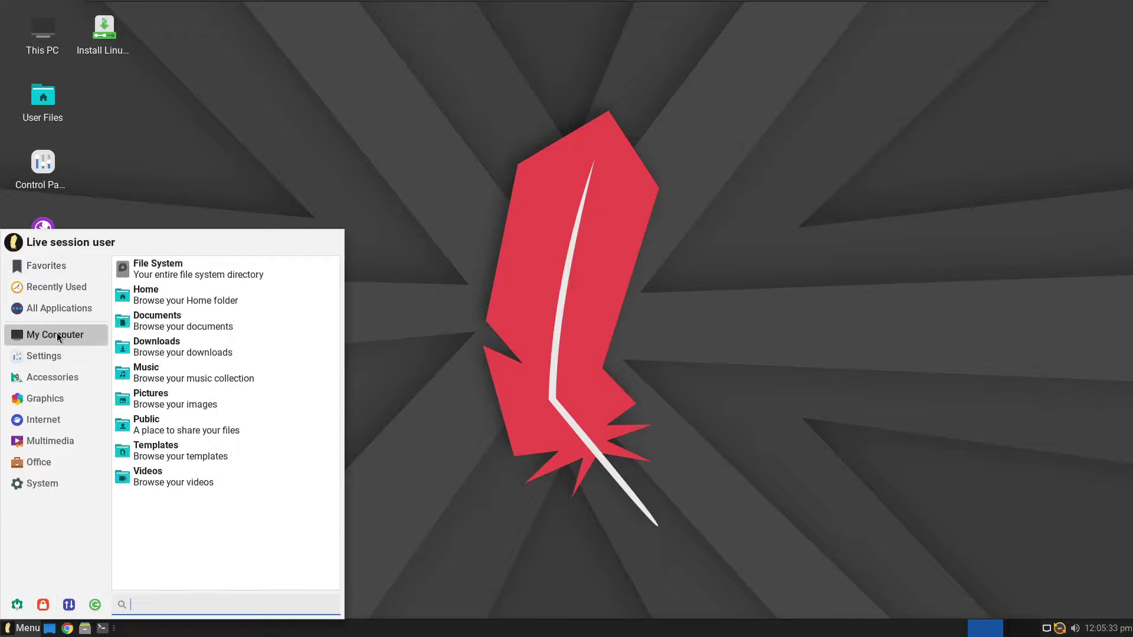
click(44, 420)
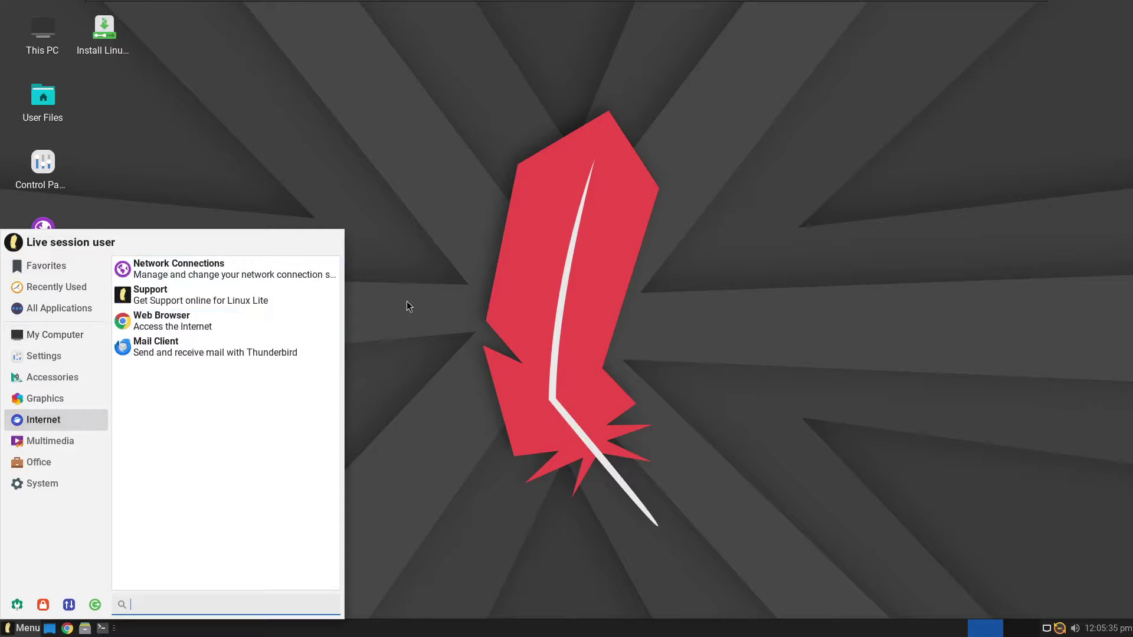
click(406, 302)
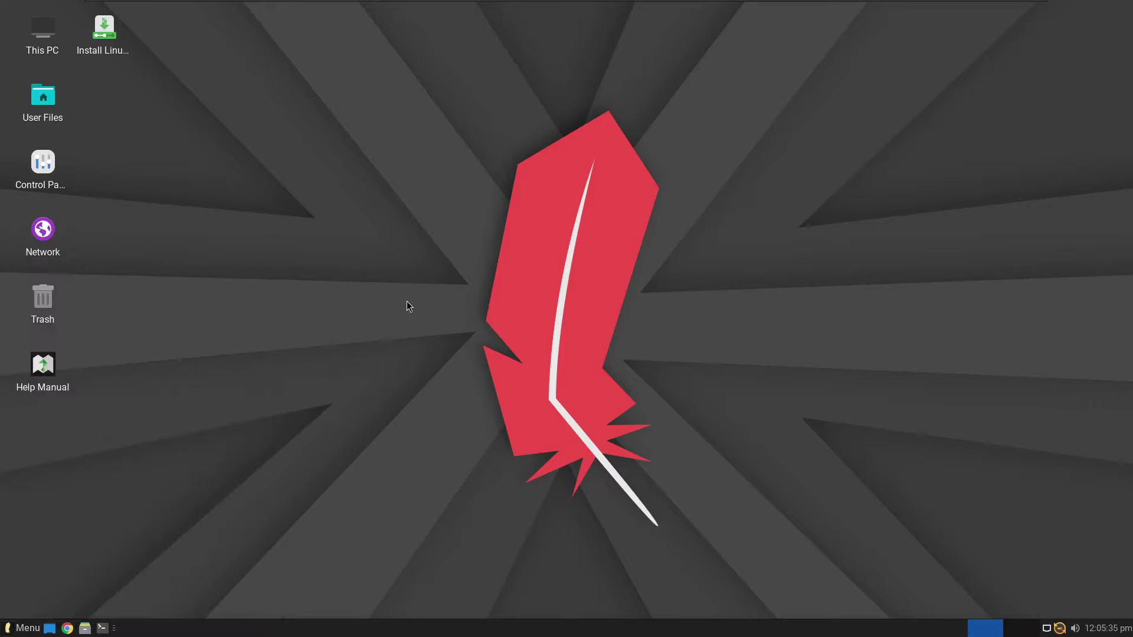
Step: Open the User Files folder from the desktop and move its window clear of the feather logo, toward the desktop's upper-right corner
double_click(44, 99)
drag(659, 148, 991, 70)
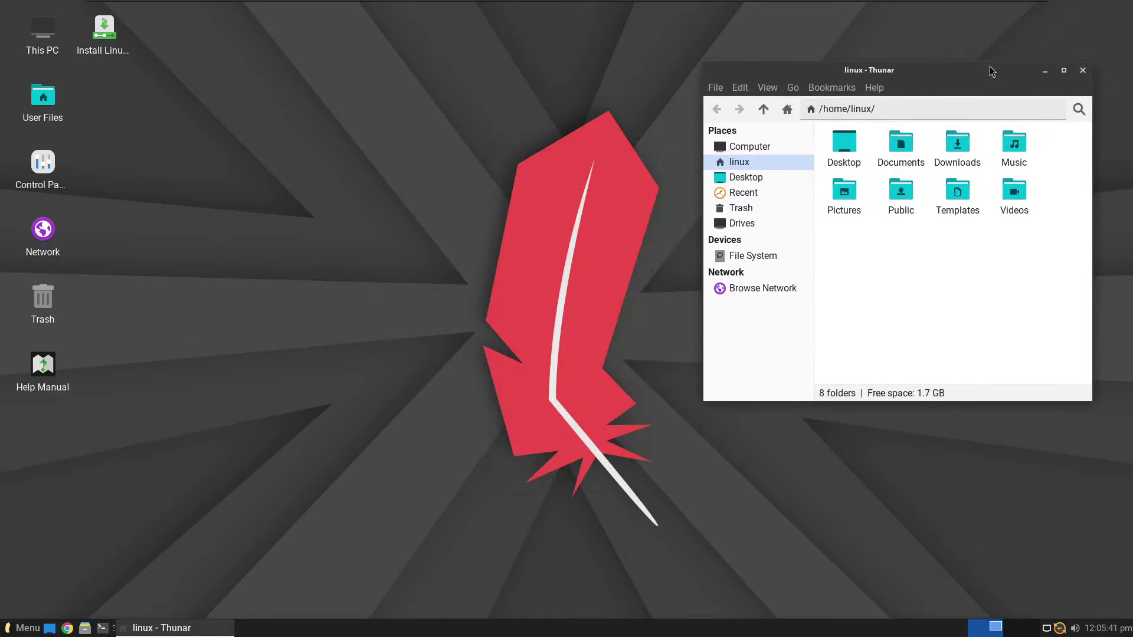